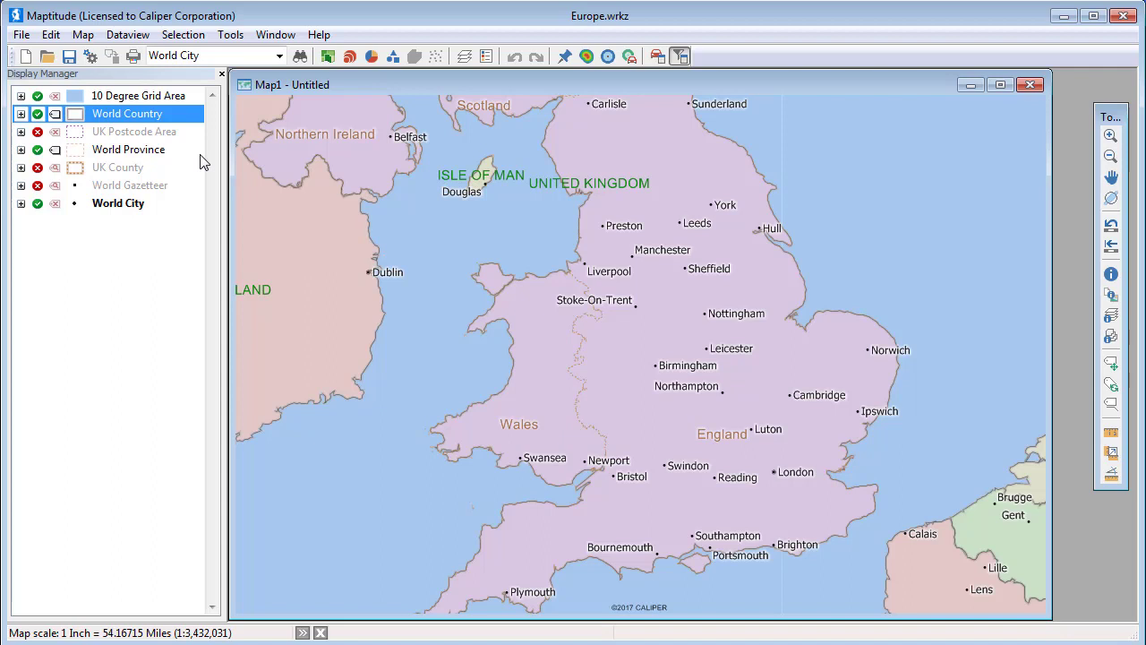
Give the World Country layer's labels font size 20 and a dark grey colour.
left_click(83, 35)
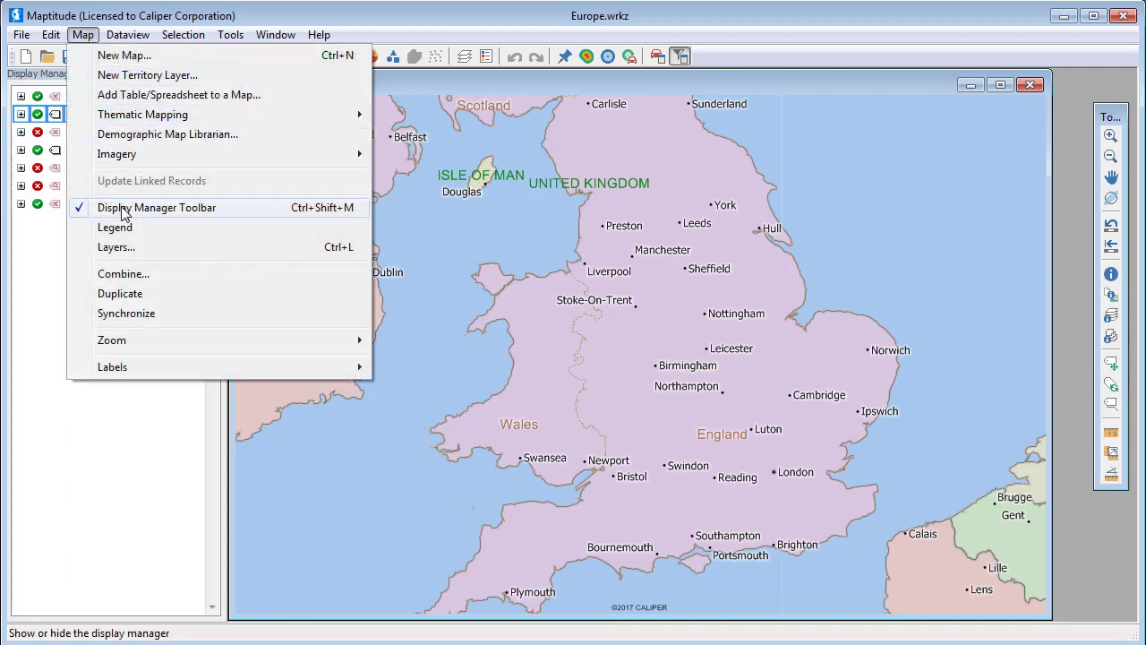
key("Escape")
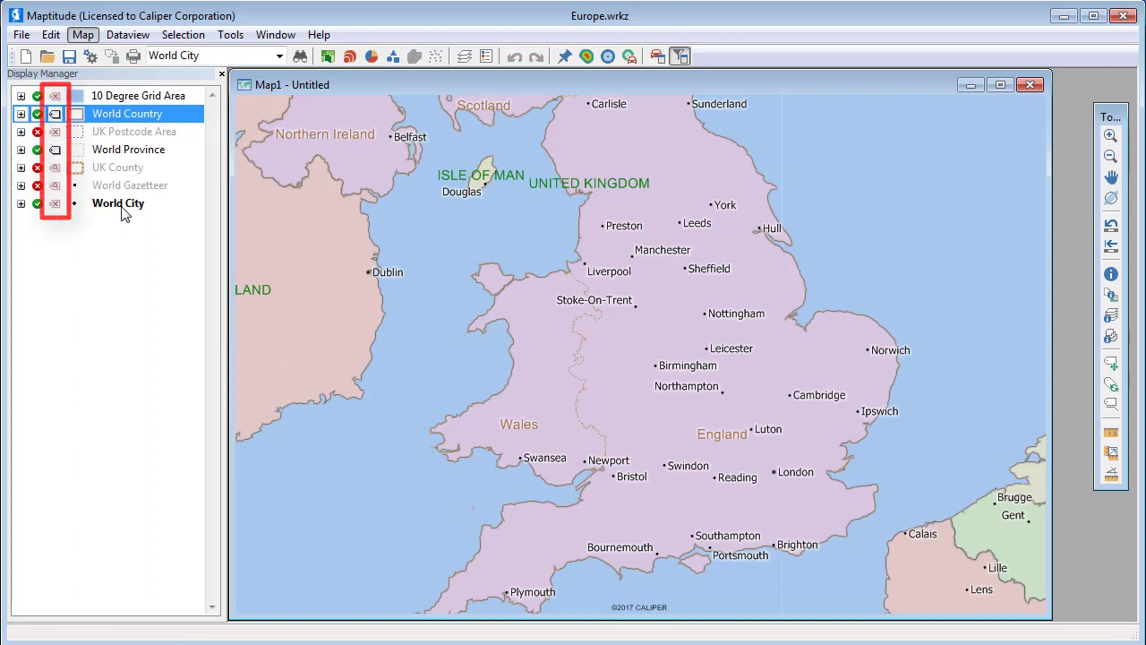
left_click(56, 113)
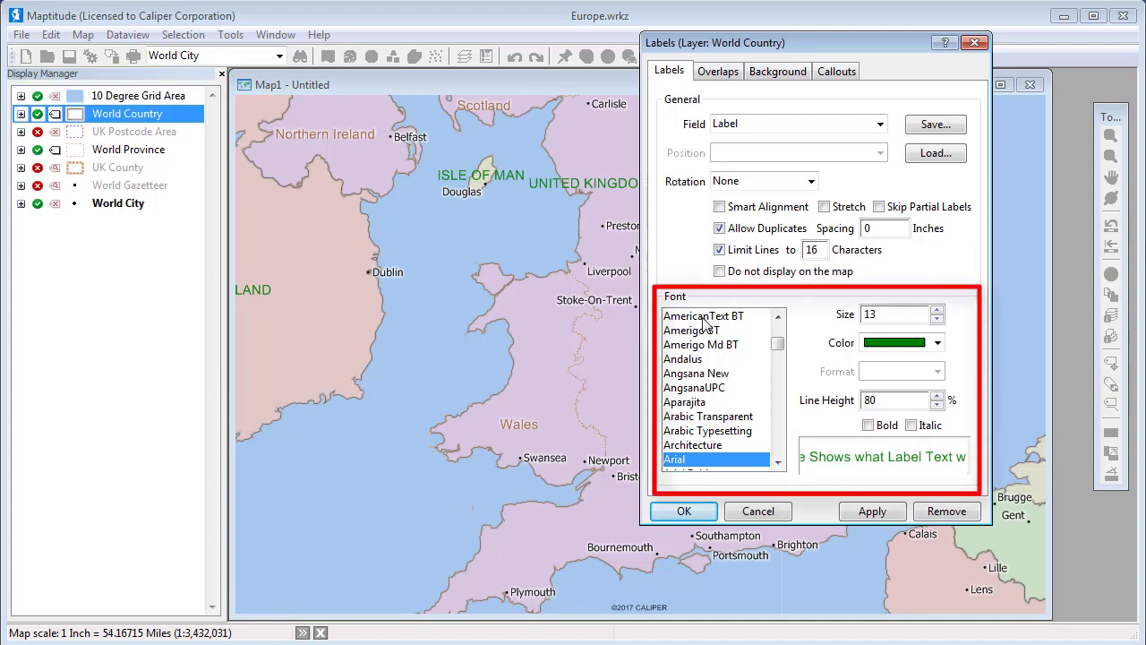
left_click(937, 310)
left_click(936, 310)
left_click(937, 310)
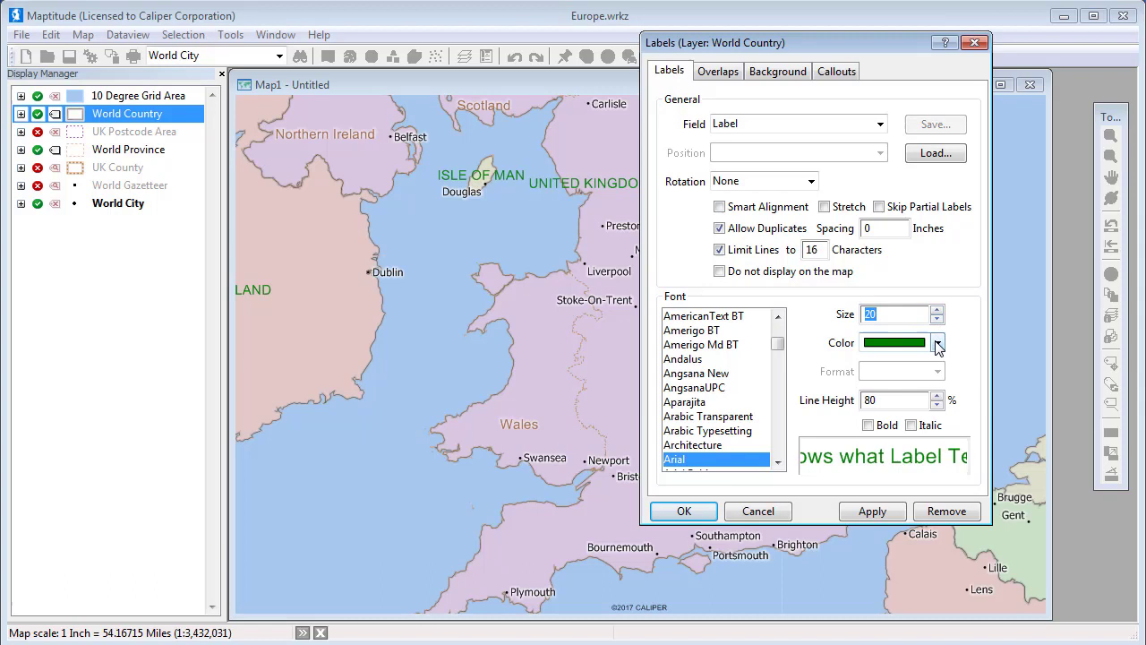
left_click(936, 342)
scroll(938, 429, "down", 3)
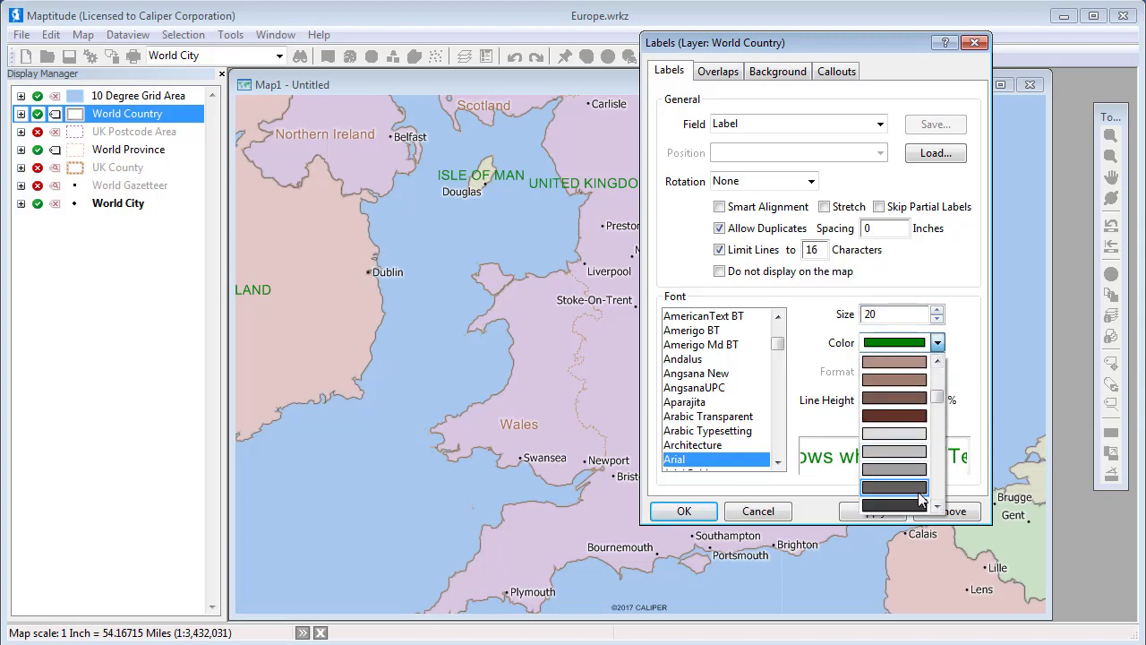
left_click(917, 492)
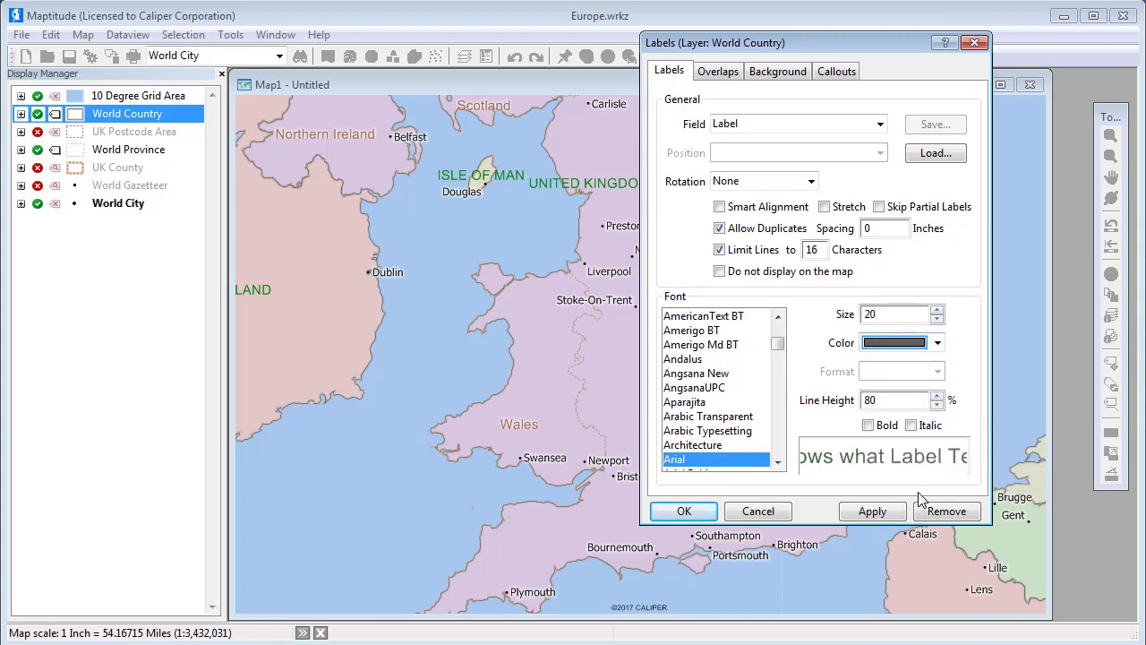
left_click(684, 511)
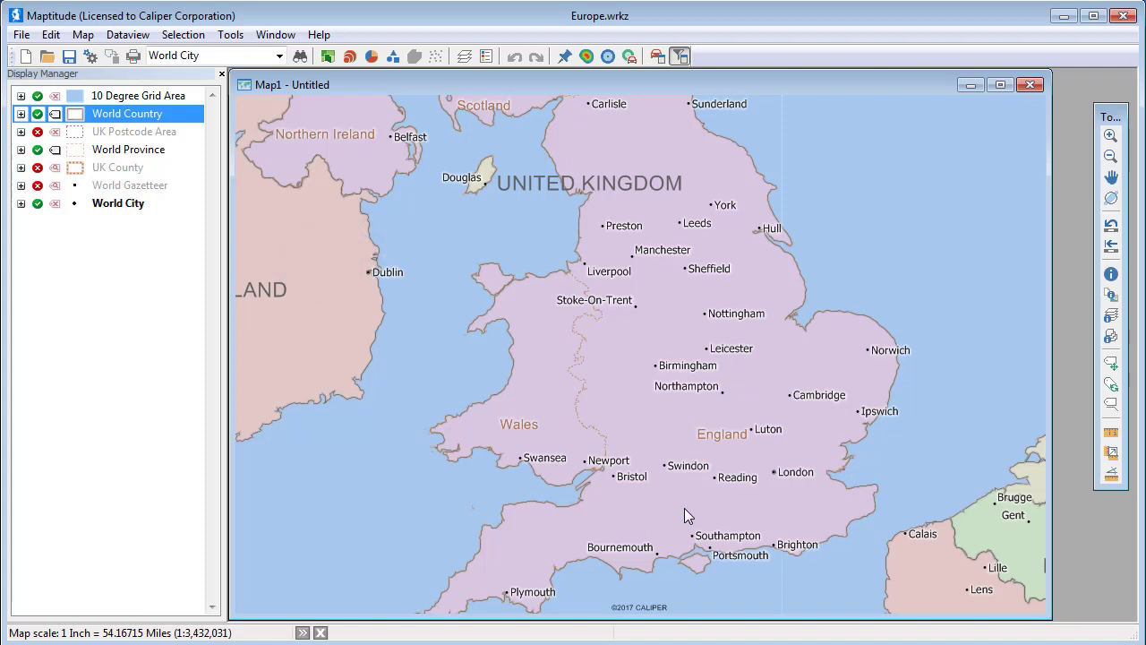
Turn on Skip Partial Labels and Smart Alignment for the World Country labels, applying each.
left_click(55, 114)
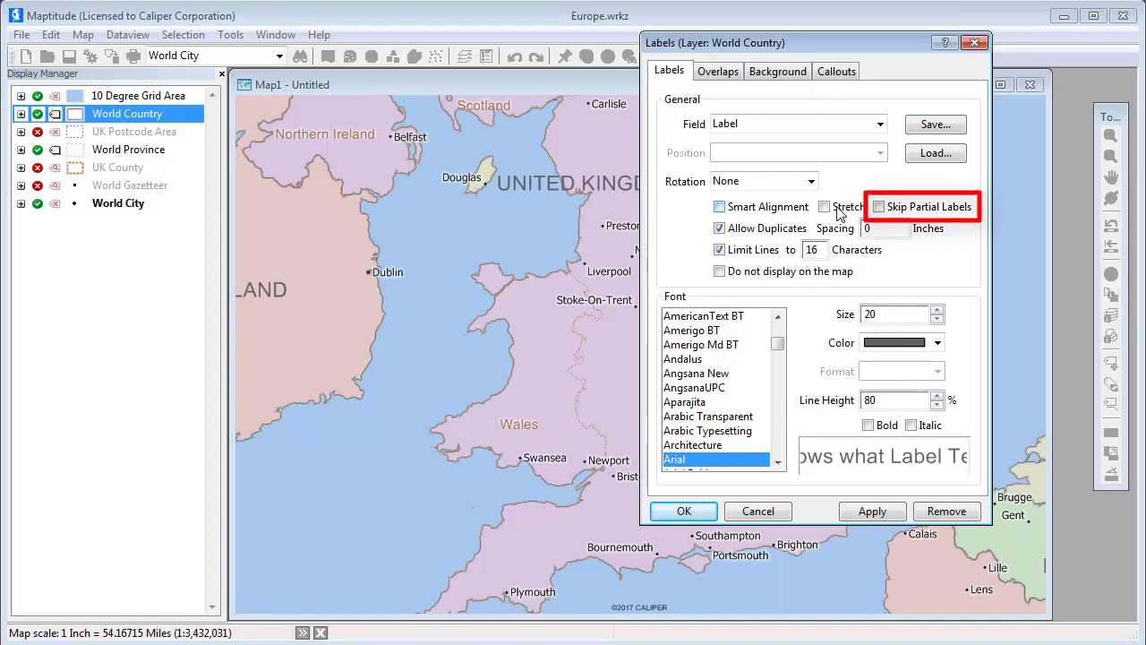
left_click(878, 207)
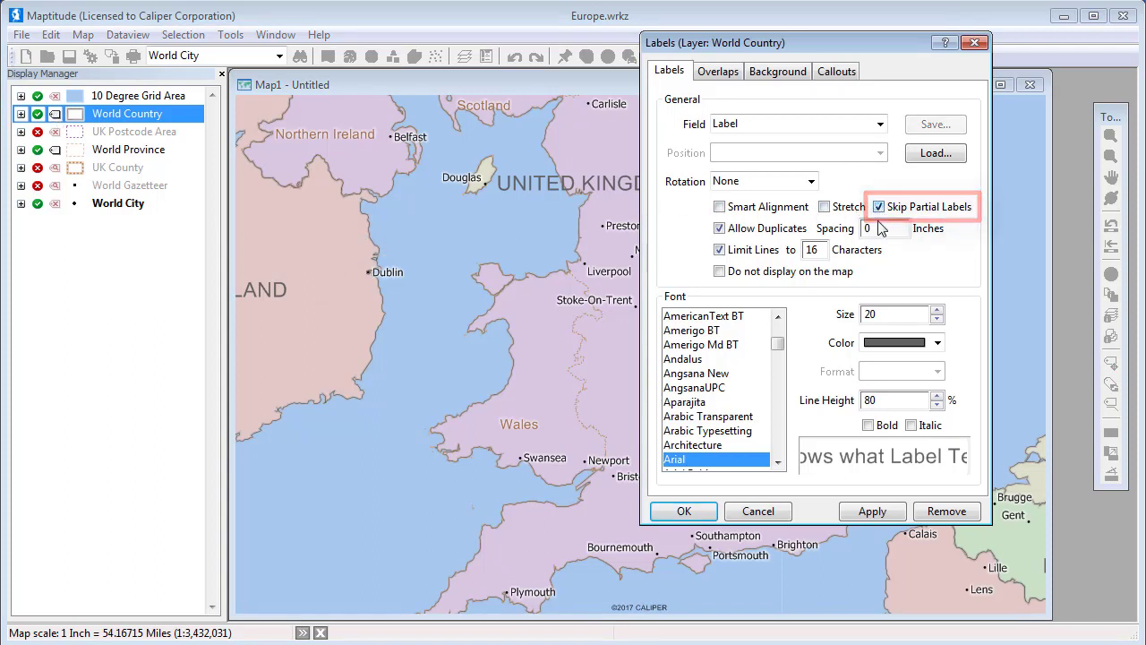
left_click(896, 512)
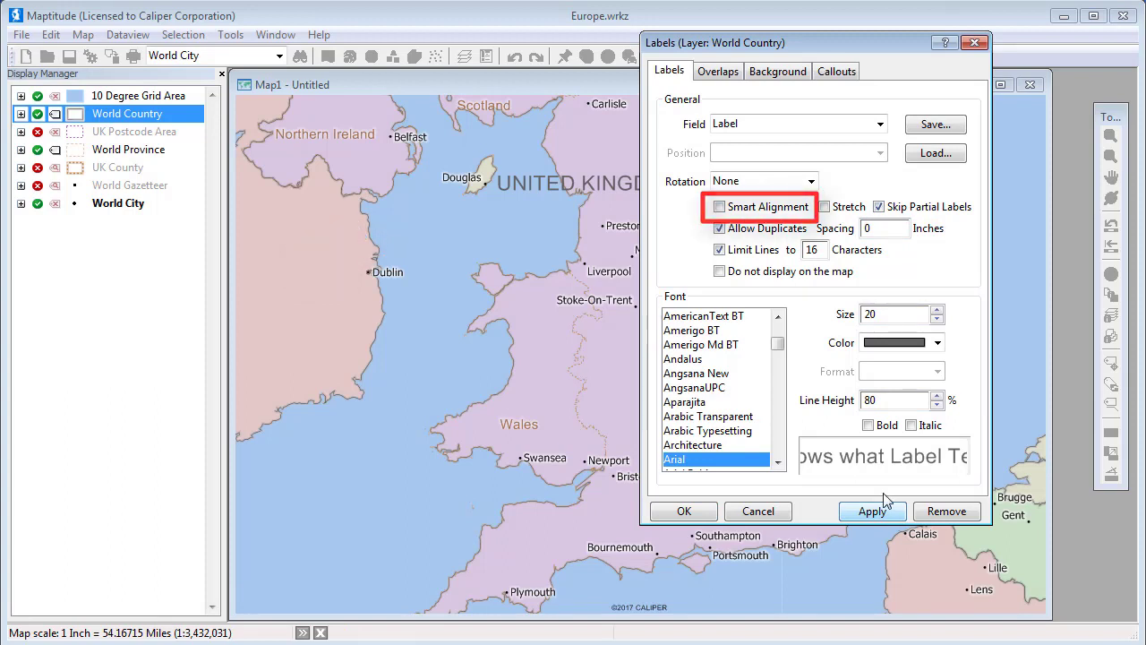
left_click(721, 208)
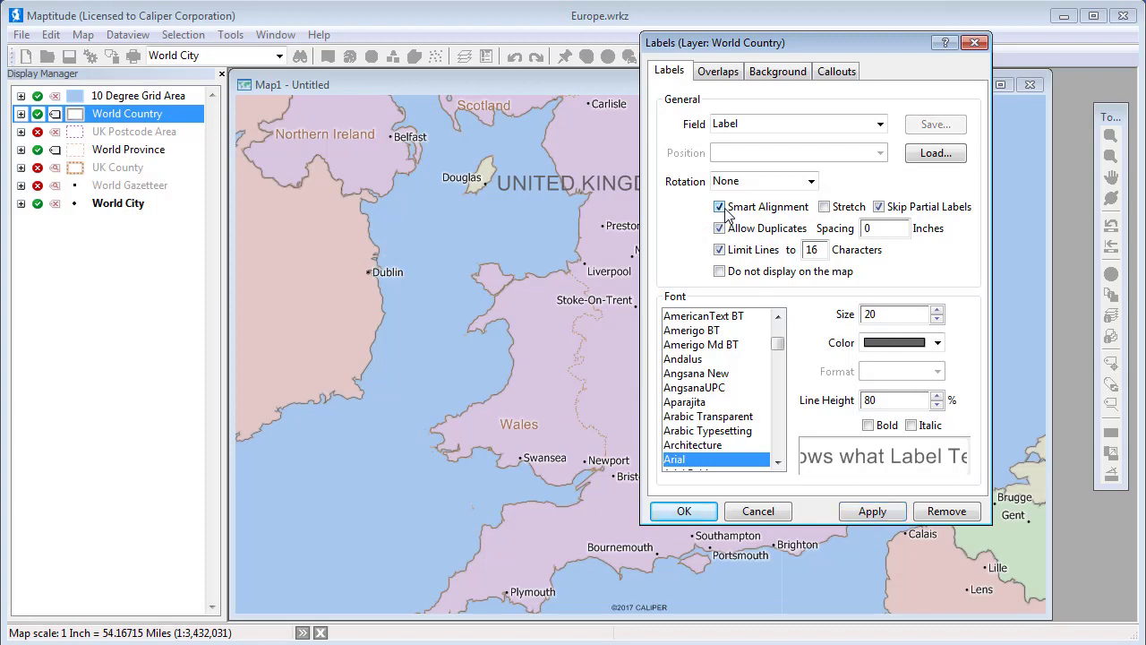
left_click(881, 510)
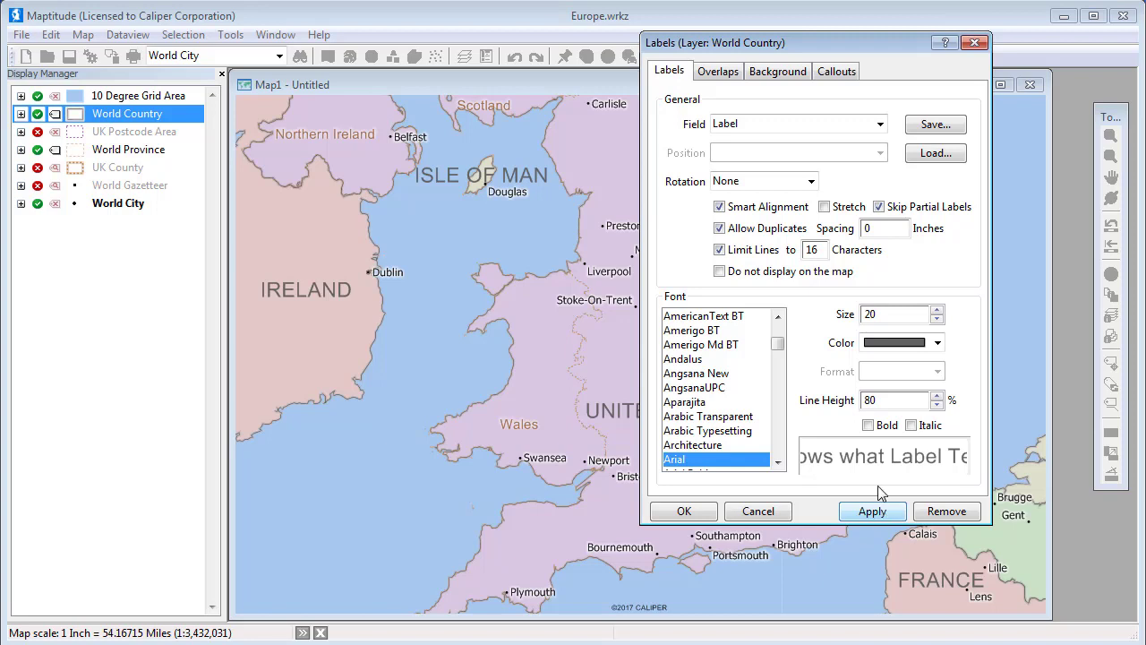
On the Overlaps tab, set Alt. Field to ISO3 and Layer Priority to 1 (Very High).
left_click(717, 72)
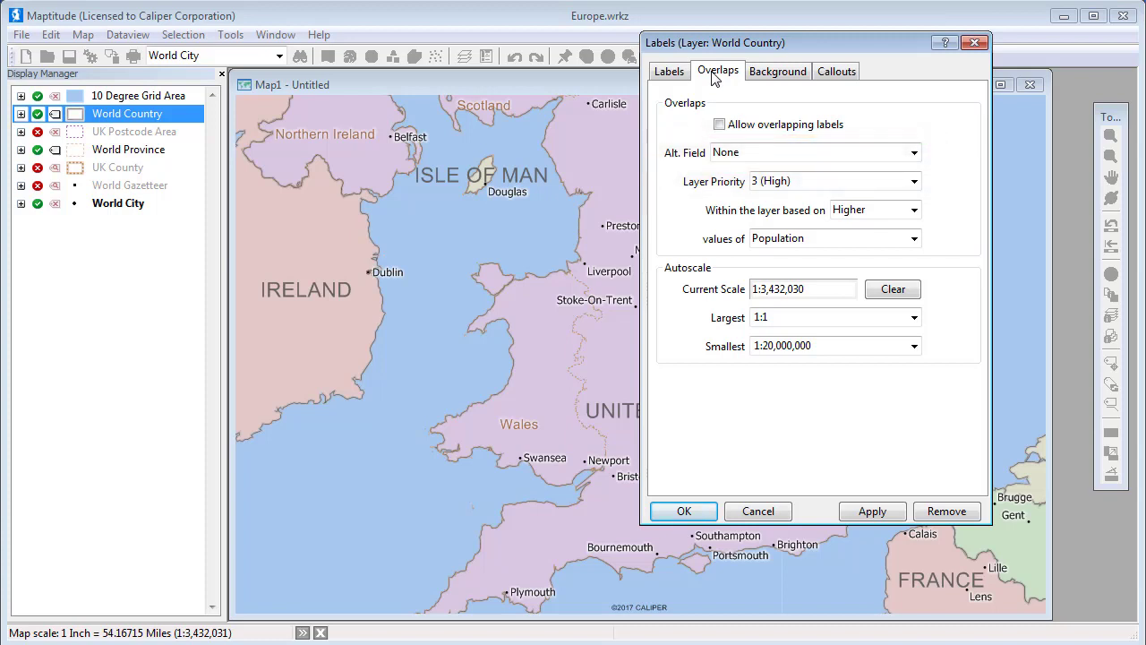
left_click(749, 153)
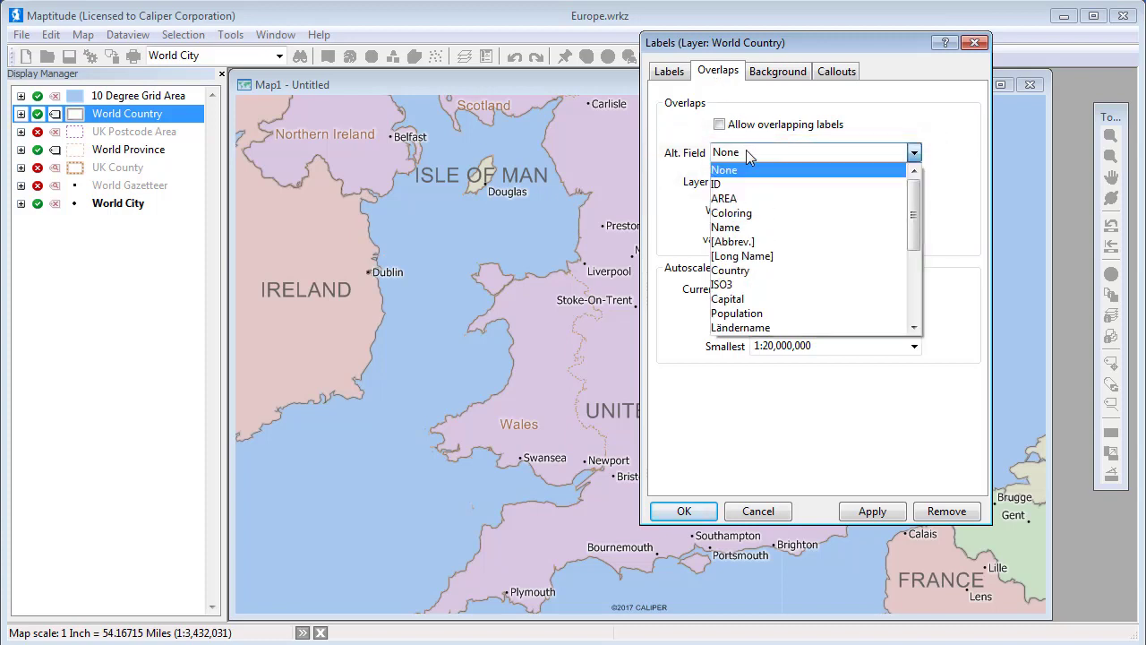
left_click(756, 285)
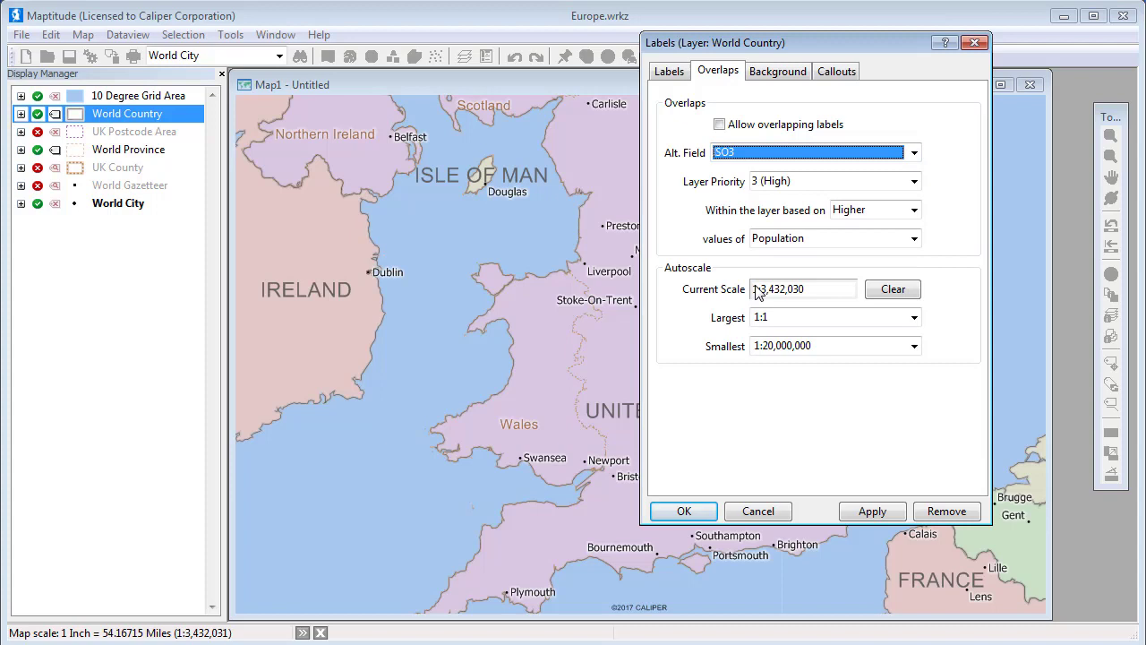
left_click(882, 512)
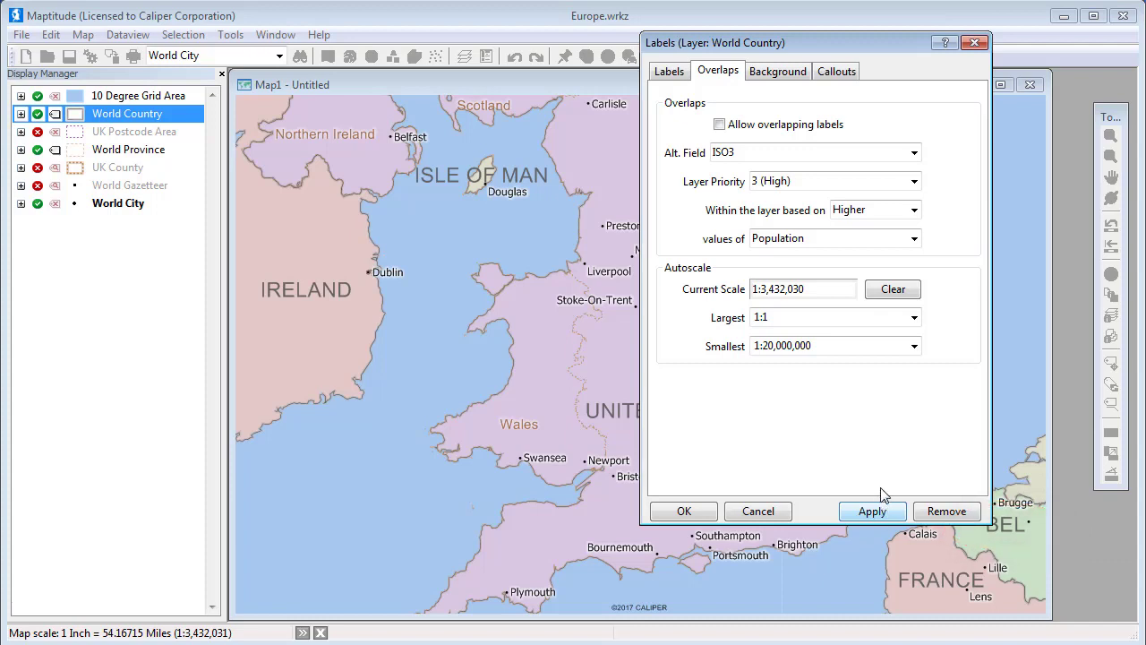
left_click(785, 183)
left_click(783, 198)
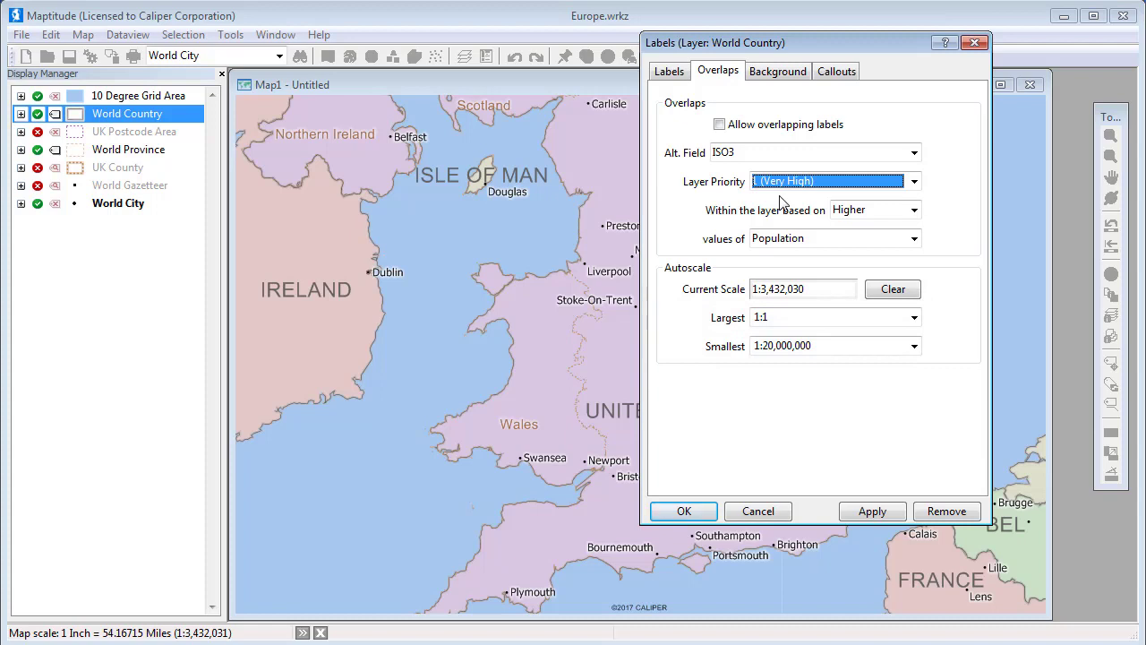
Try a rounded-rectangle frame background with solid fill at 50 opacity and apply it.
left_click(764, 78)
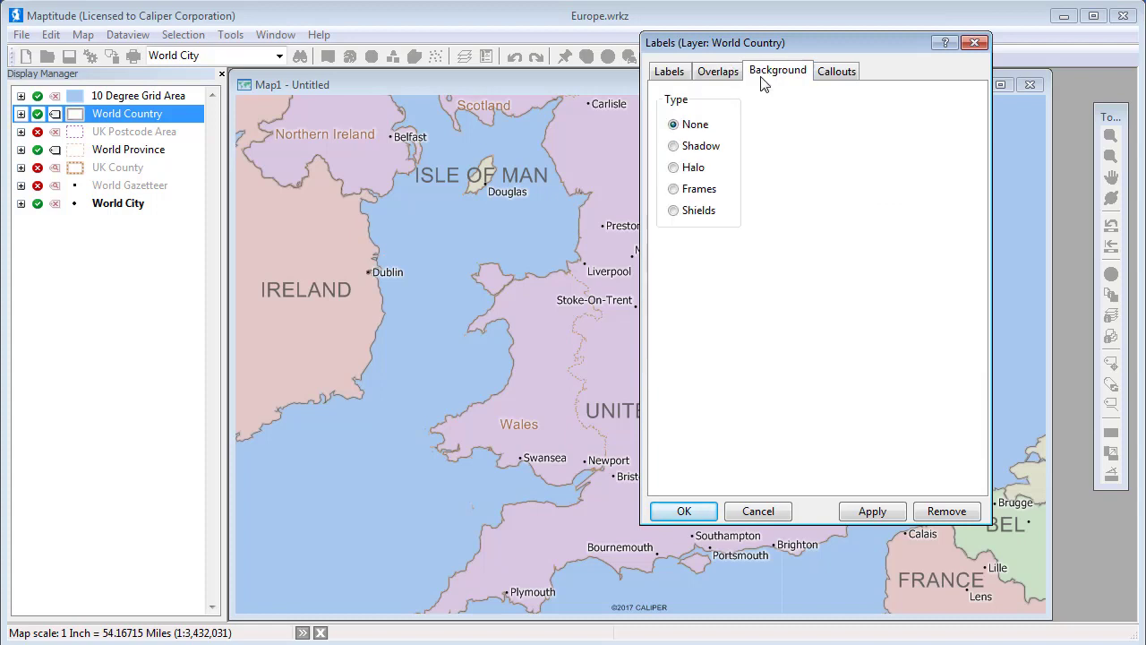
left_click(708, 215)
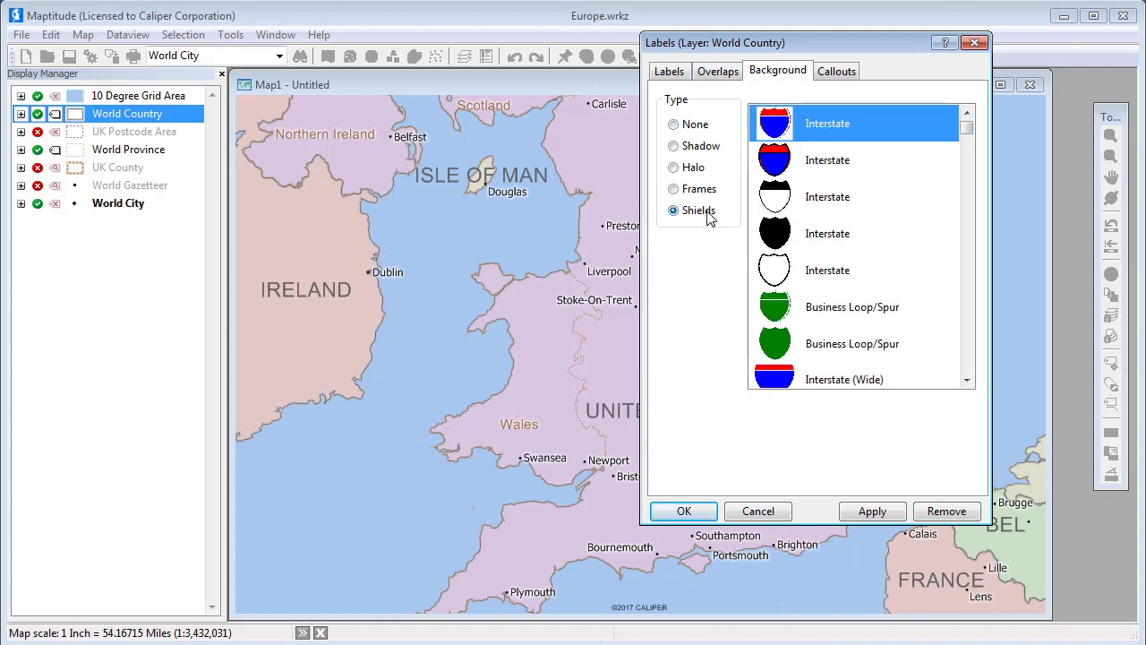
left_click(710, 189)
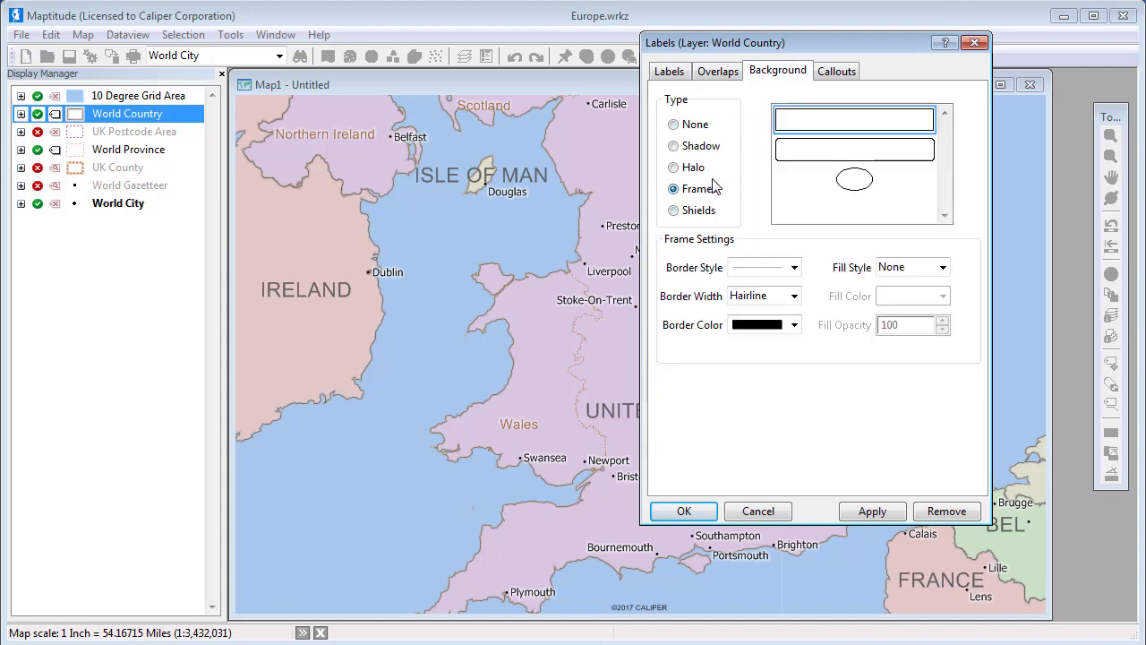
left_click(803, 159)
left_click(899, 266)
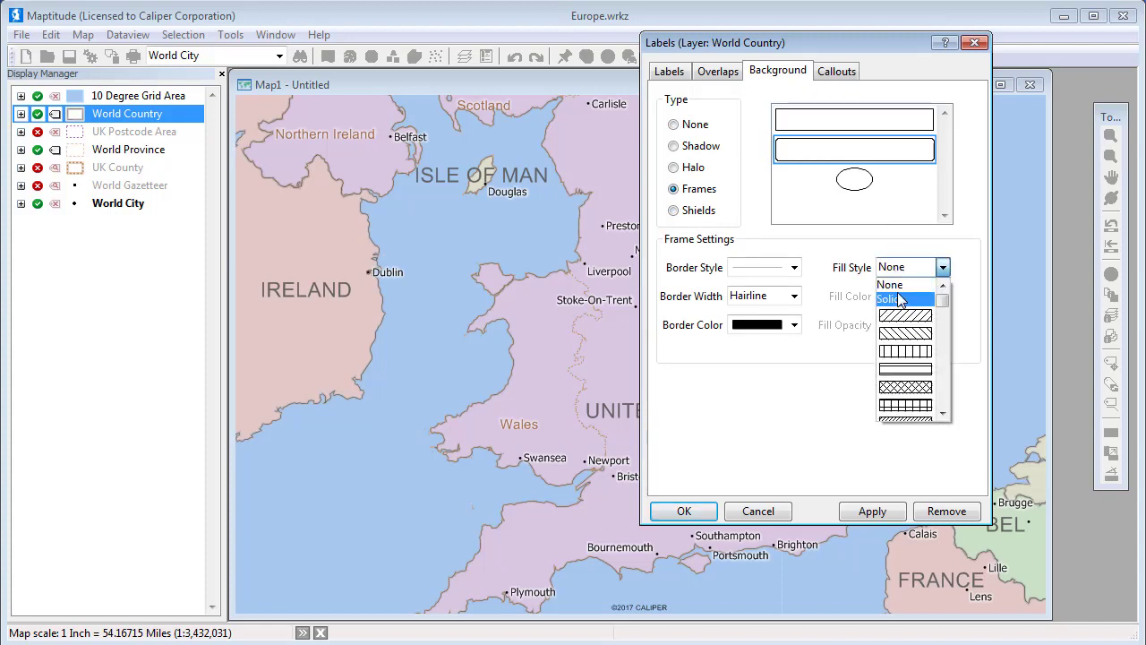
left_click(899, 299)
double_click(896, 324)
type("1")
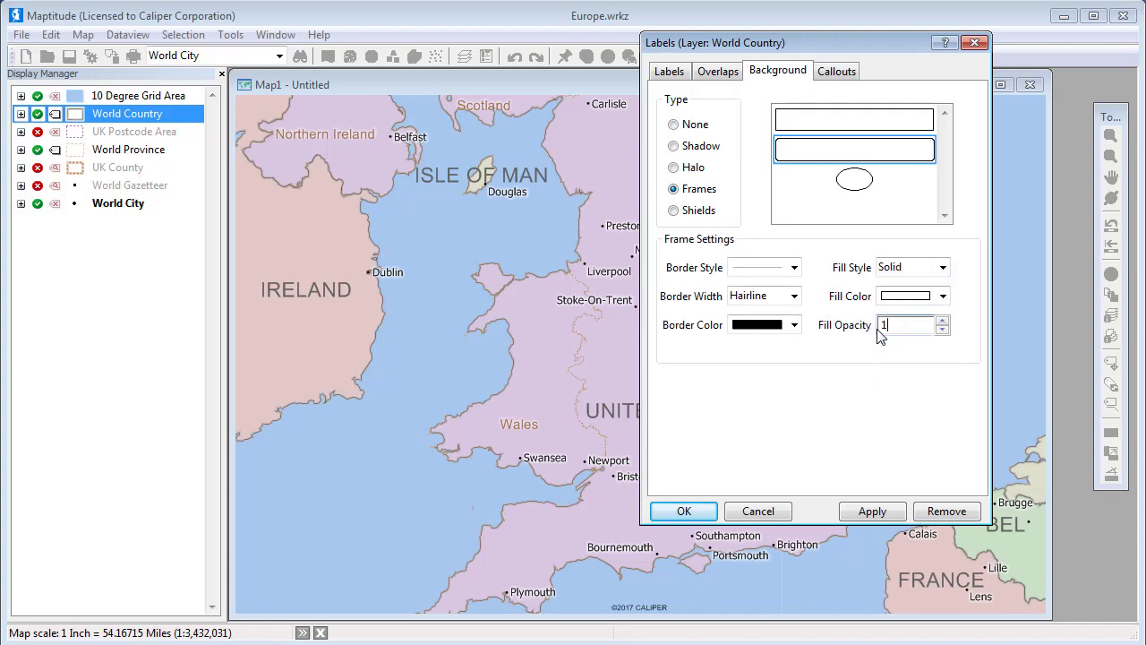
key("BackSpace")
type("50")
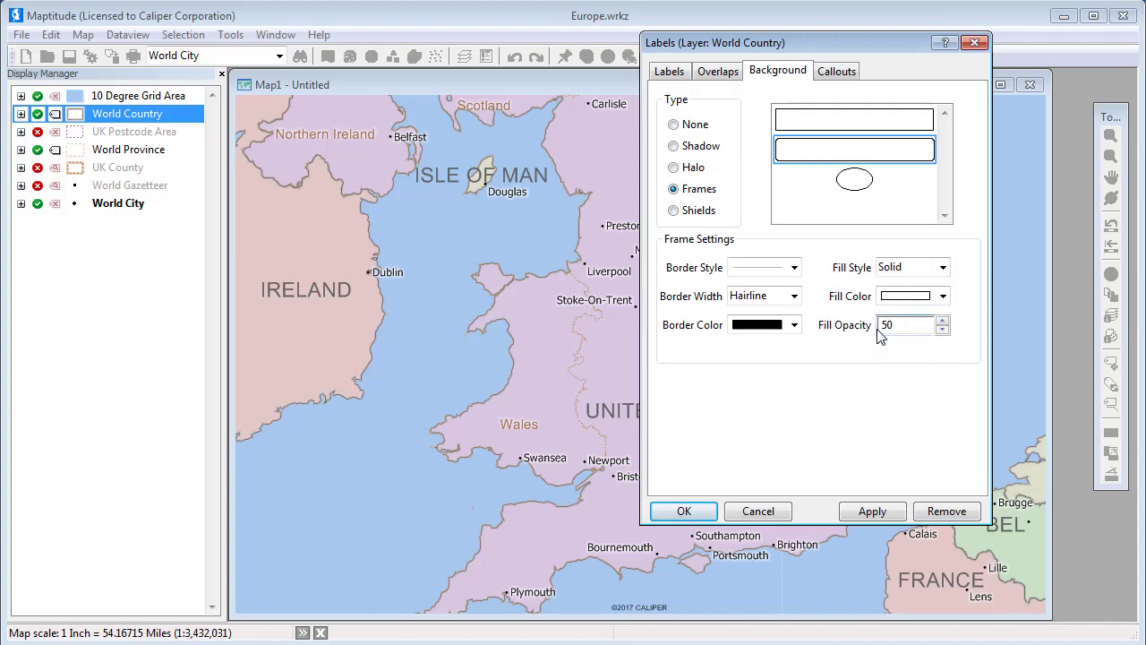
left_click(891, 510)
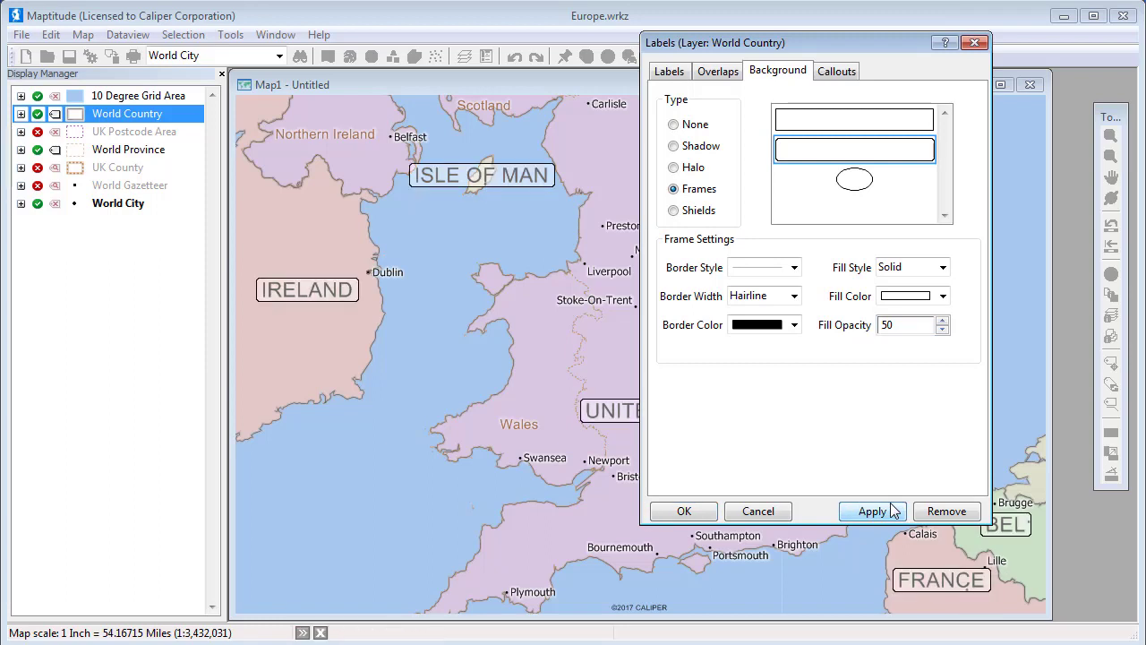
Switch the label background to a halo with opacity 50 and close the dialog.
left_click(686, 168)
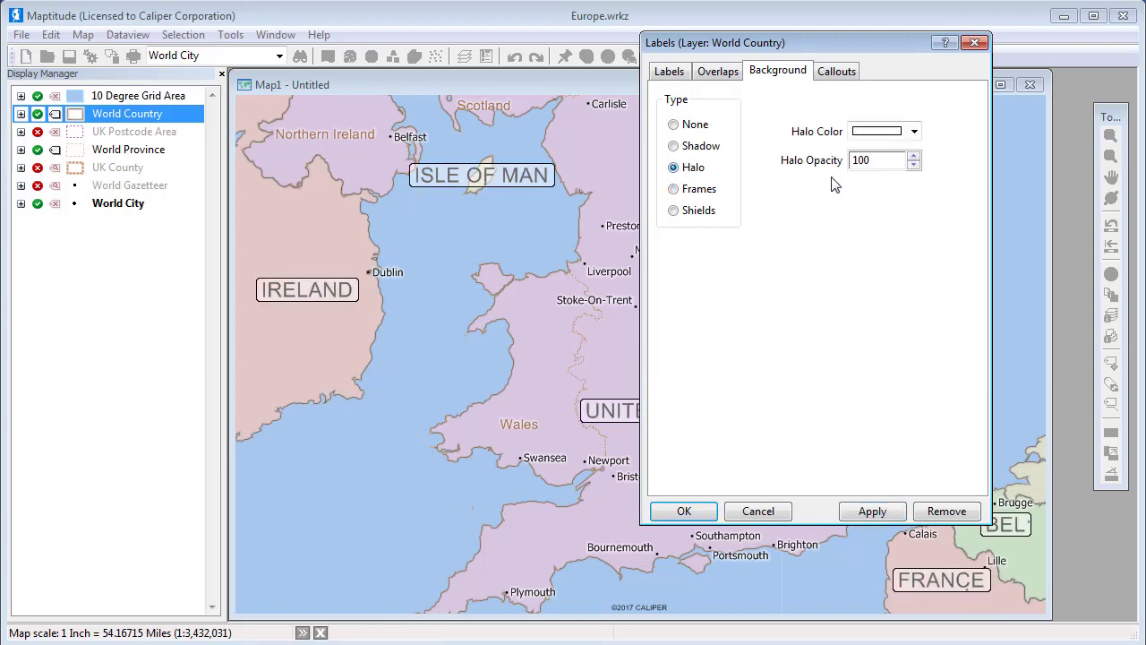
double_click(877, 161)
type("50")
left_click(686, 511)
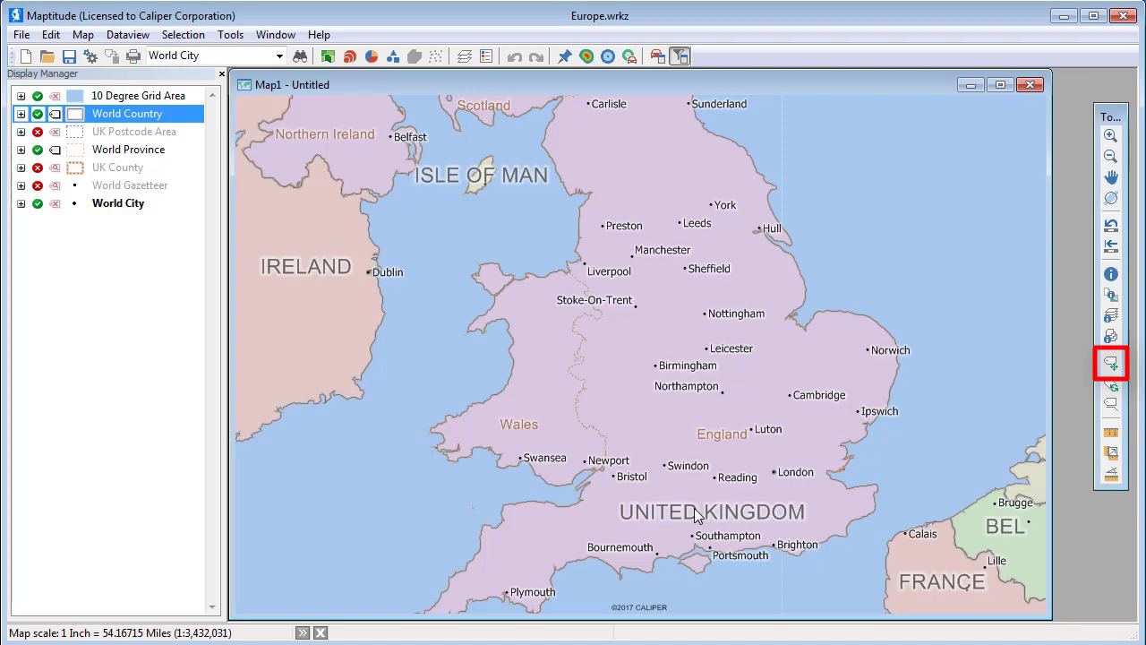
Move UNITED KINGDOM over the Midlands, Liverpool left of its dot, and Wales higher.
left_click(1112, 366)
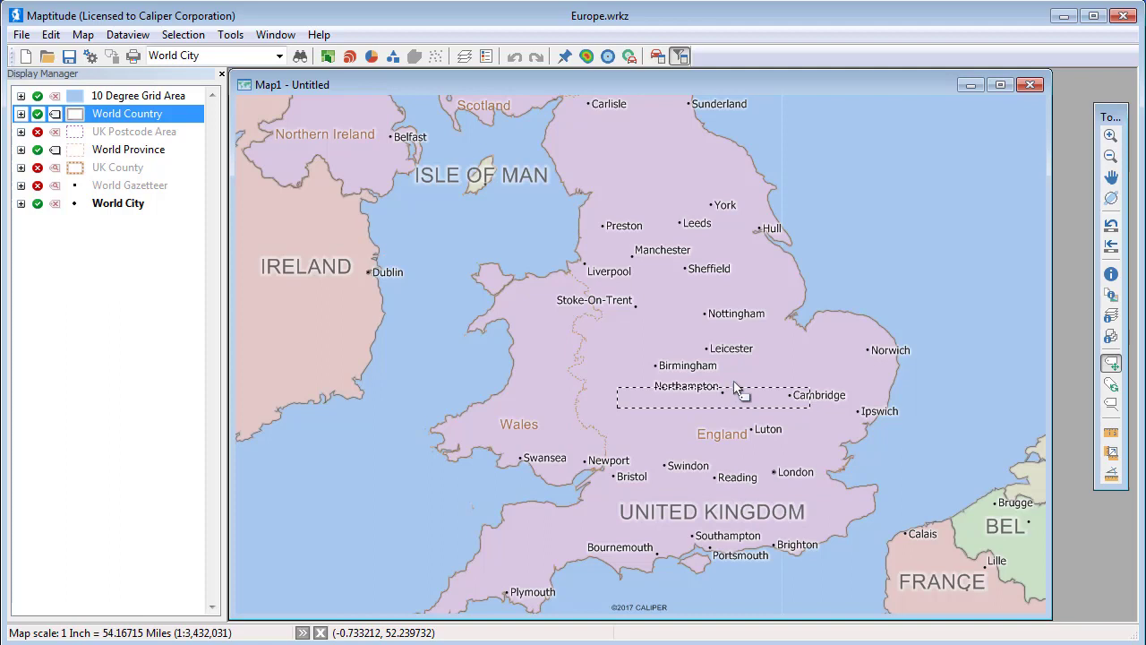
left_click(734, 336)
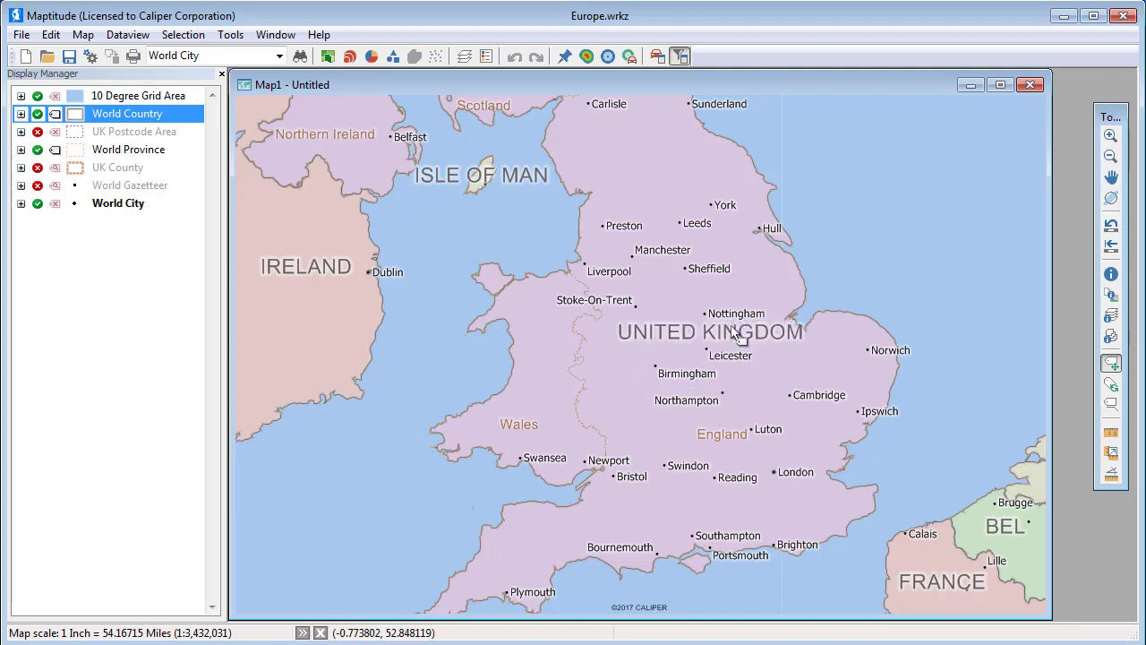
left_click_drag(621, 278, 563, 267)
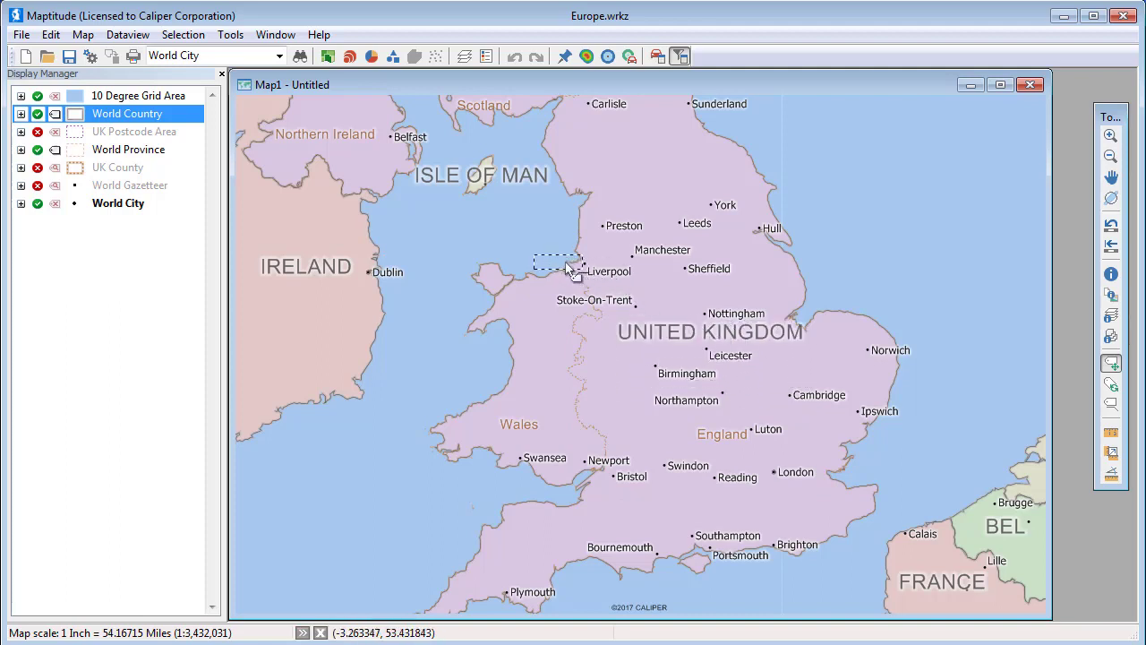
left_click_drag(524, 431, 542, 392)
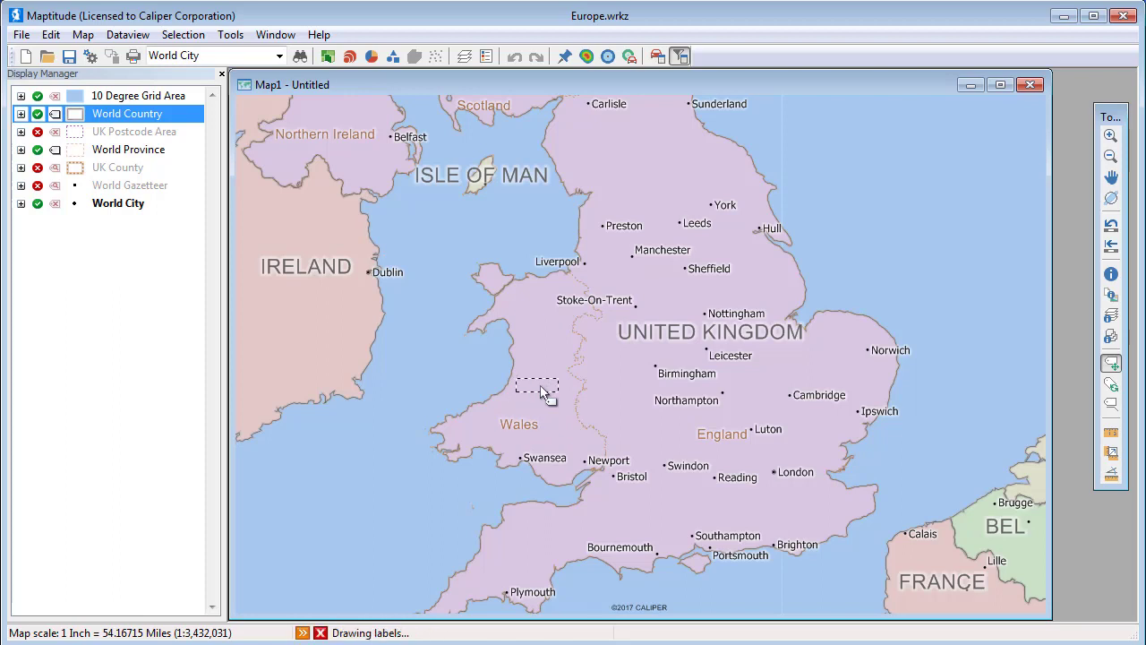
Reduce the ISLE OF MAN label to a custom 14-point font size.
double_click(532, 176)
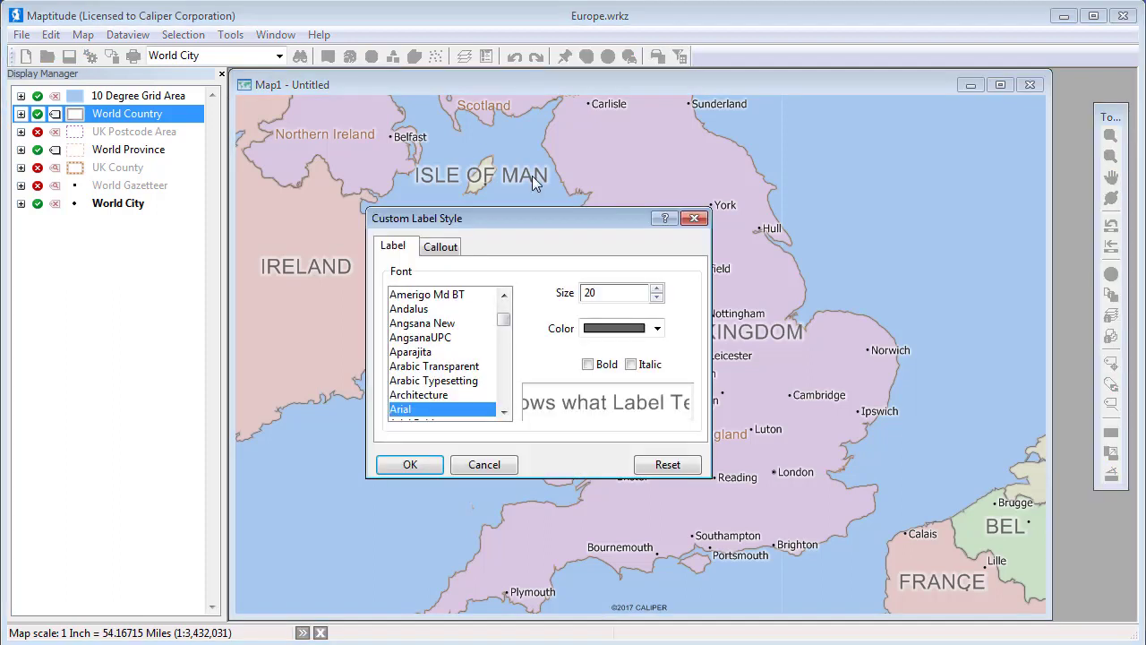
left_click(656, 297)
left_click(656, 298)
left_click(656, 297)
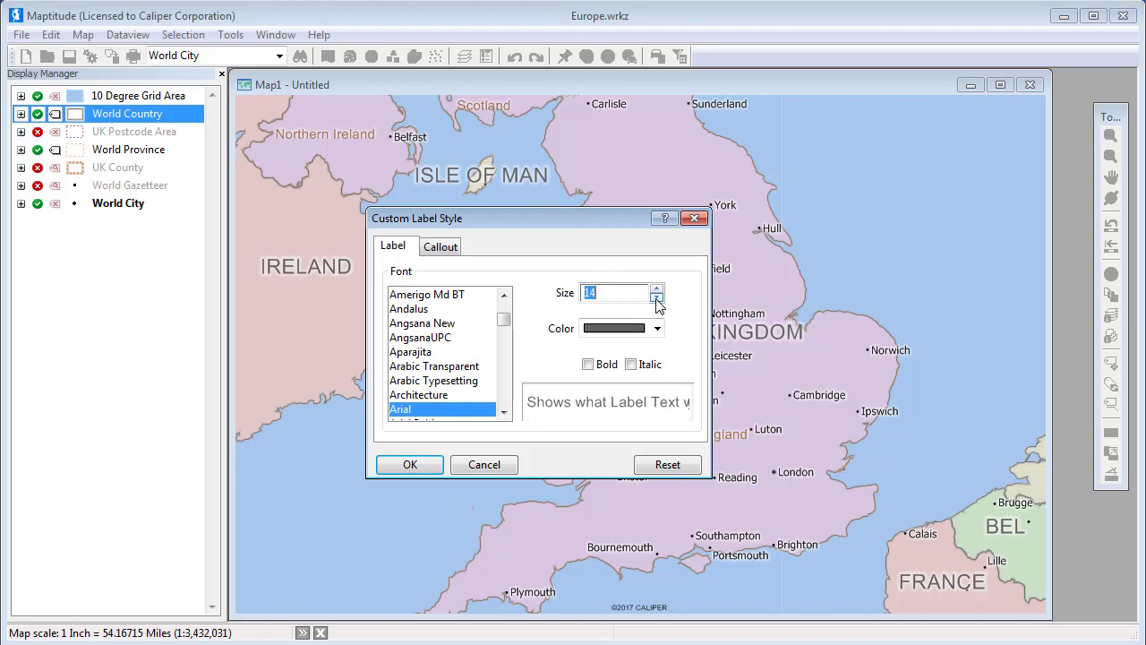
left_click(414, 464)
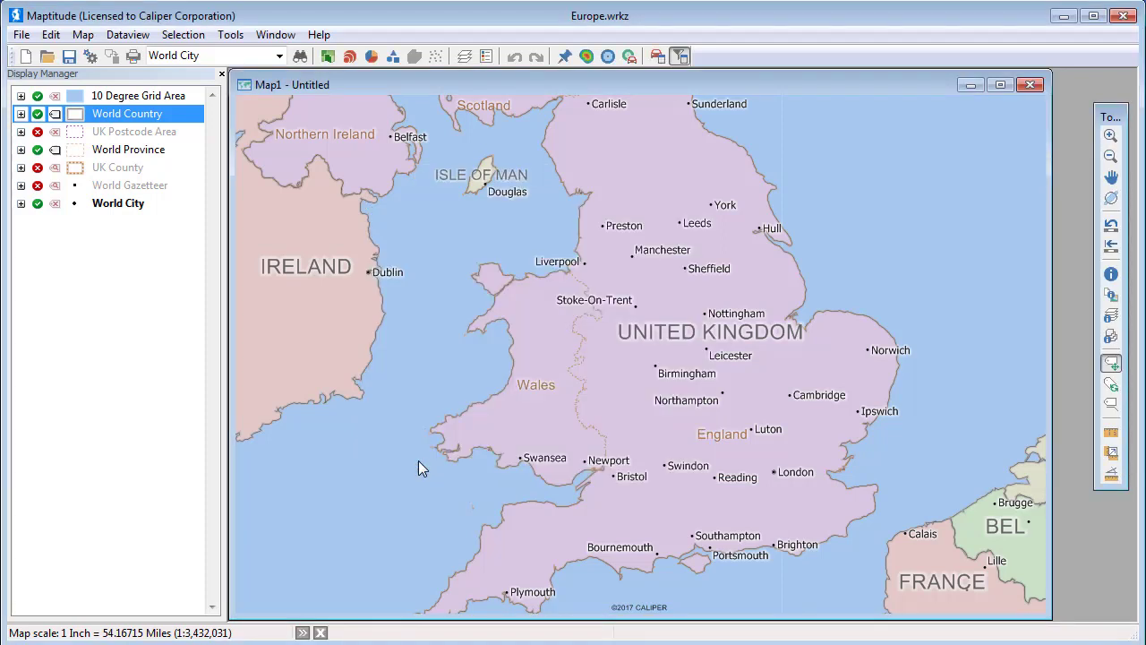
Drag the ISLE OF MAN label below the island and hide the Scotland label.
left_click(1111, 407)
left_click_drag(481, 180, 458, 231)
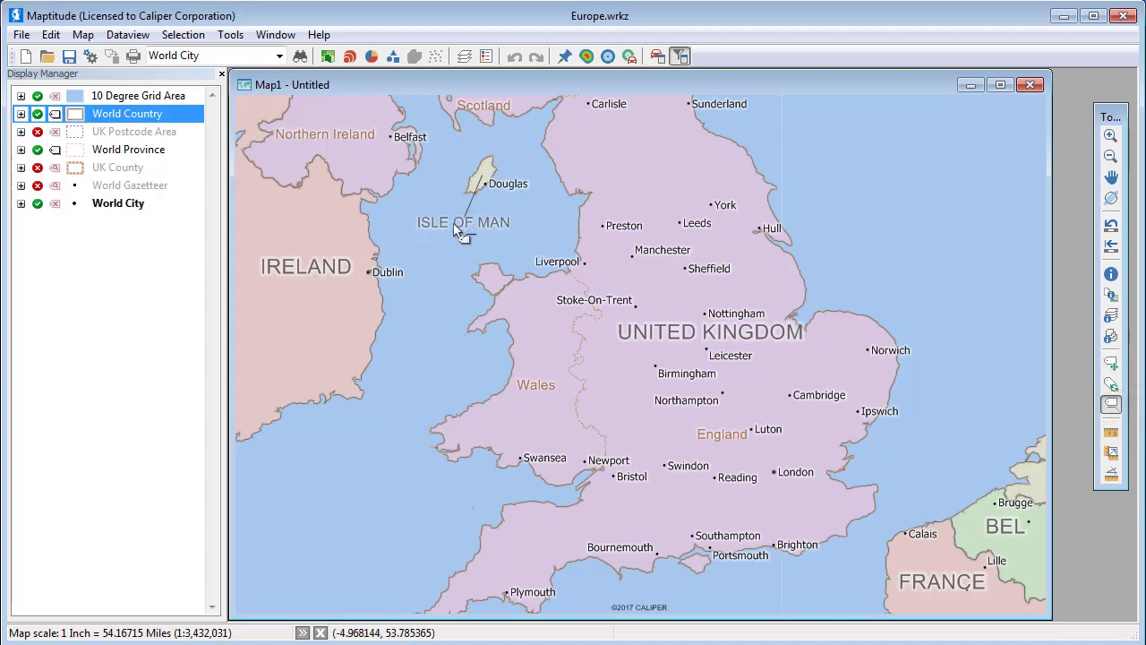
left_click(482, 110)
right_click(483, 114)
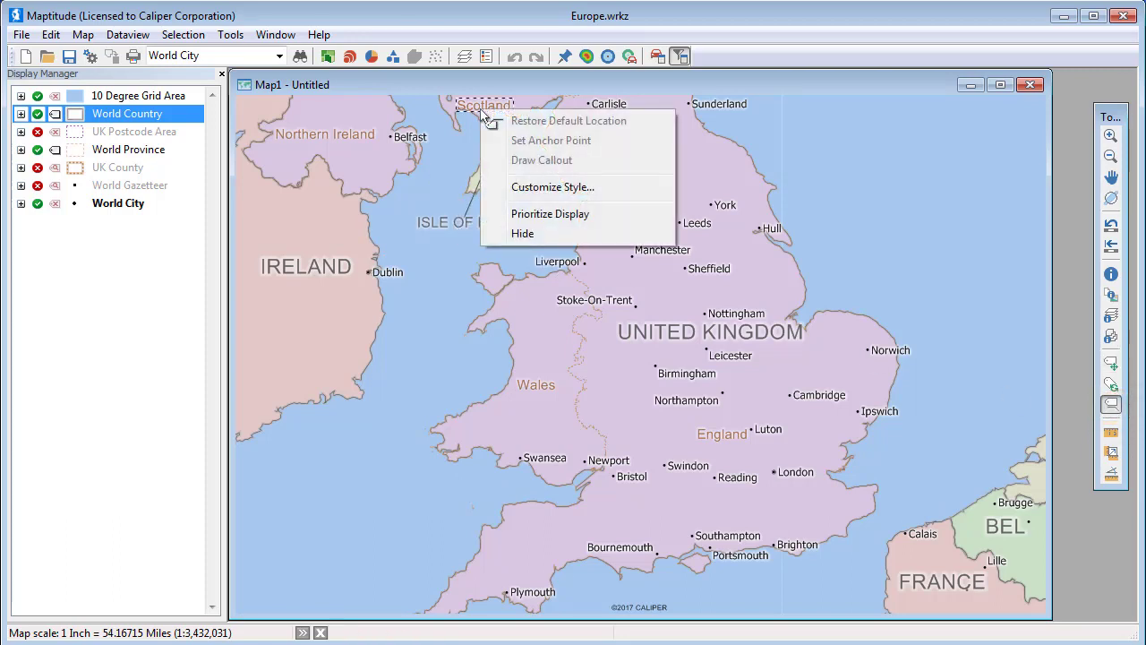
left_click(527, 234)
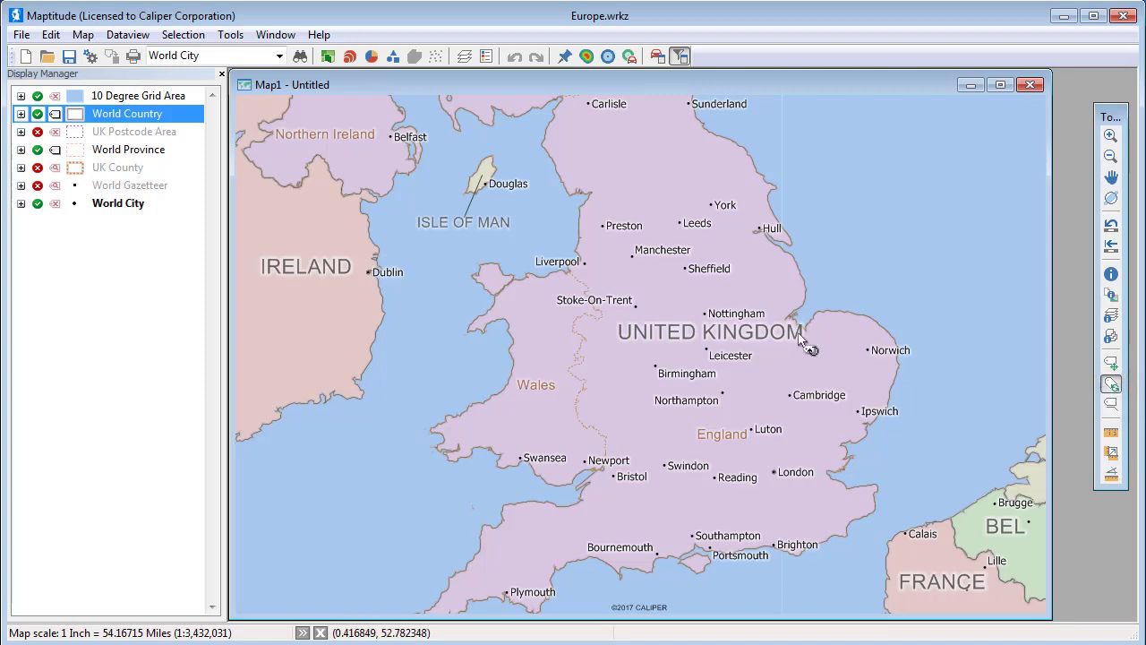
Rotate the UNITED KINGDOM label diagonally, then restore its default location.
left_click_drag(801, 343, 779, 285)
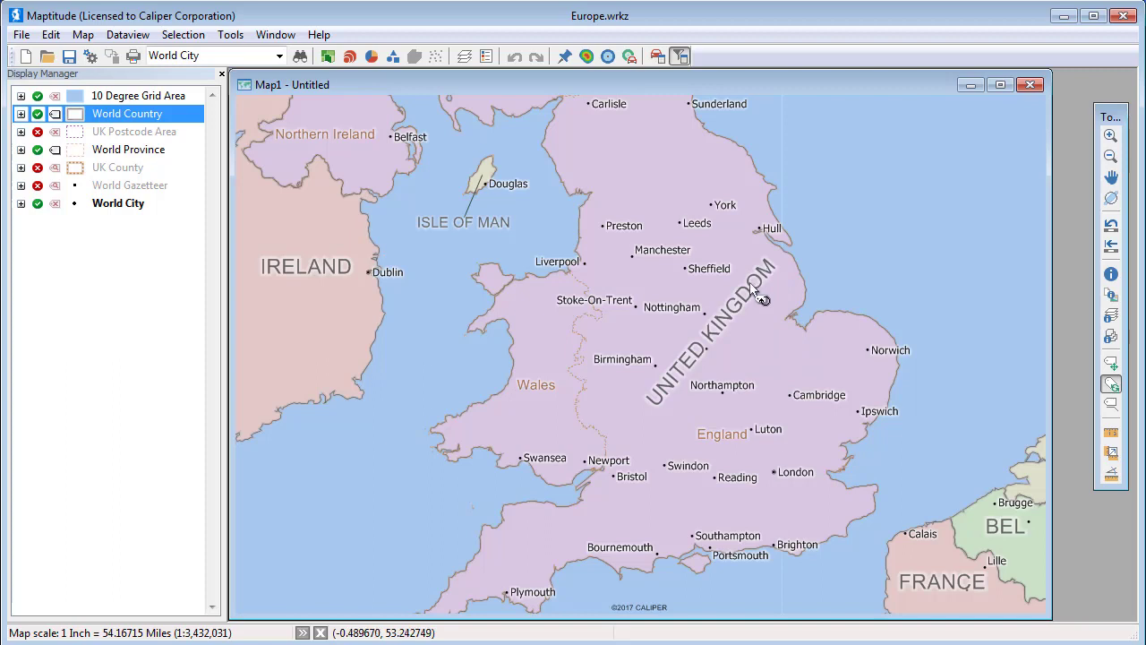
right_click(752, 285)
left_click(790, 296)
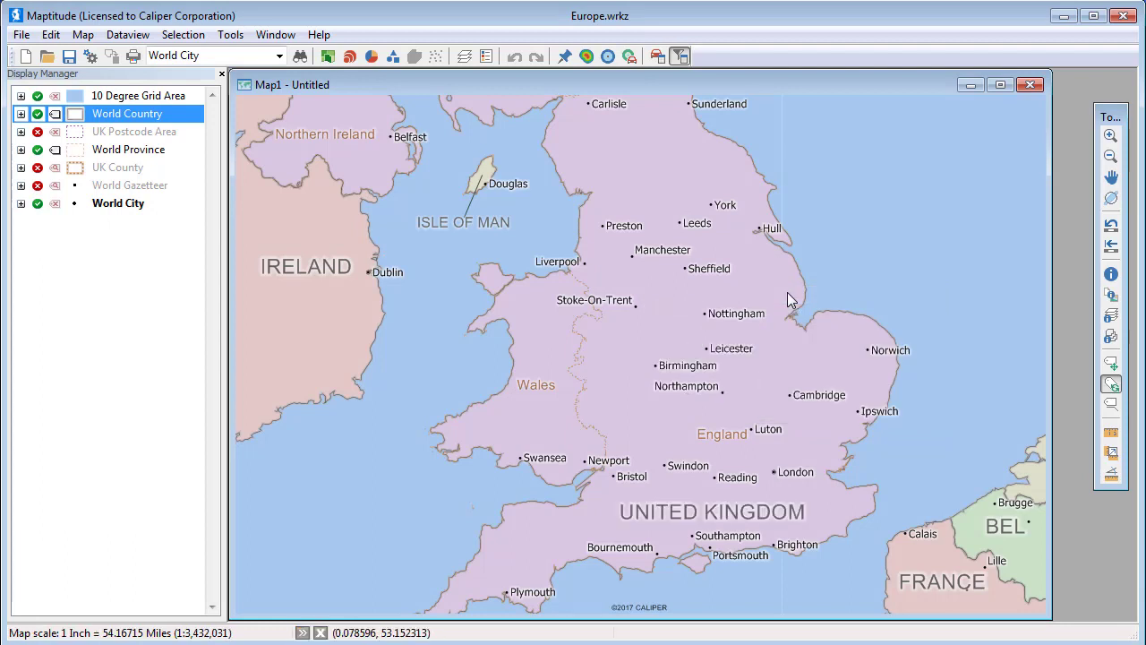
Undo all label customizations from Map > Labels and confirm the reset.
left_click(89, 36)
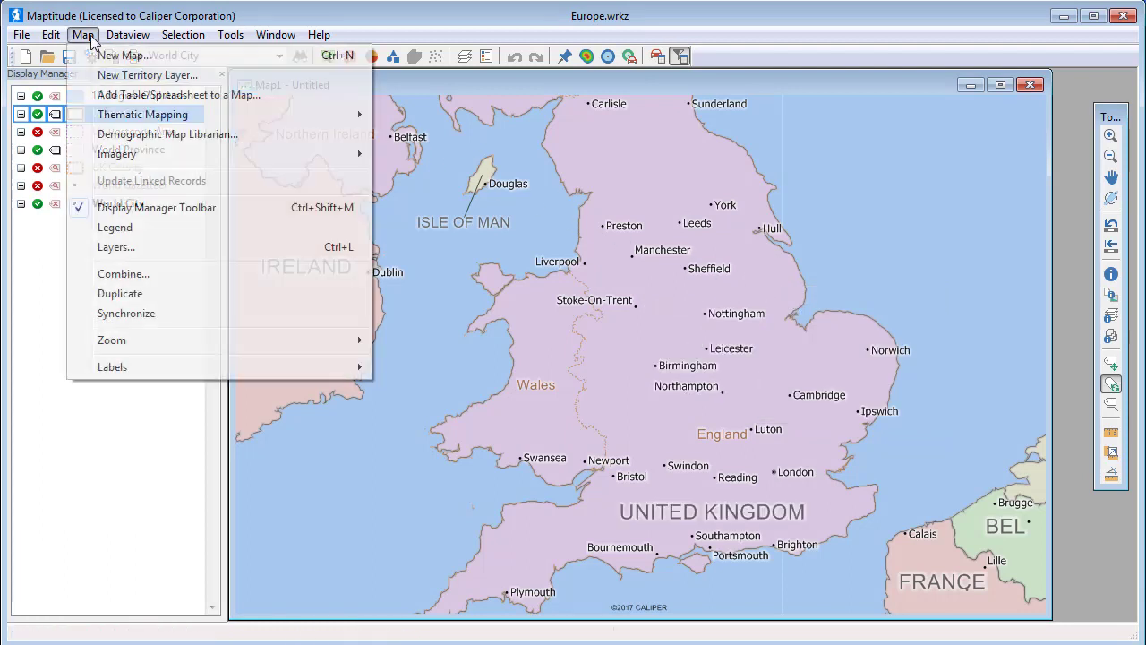
mouse_move(178, 378)
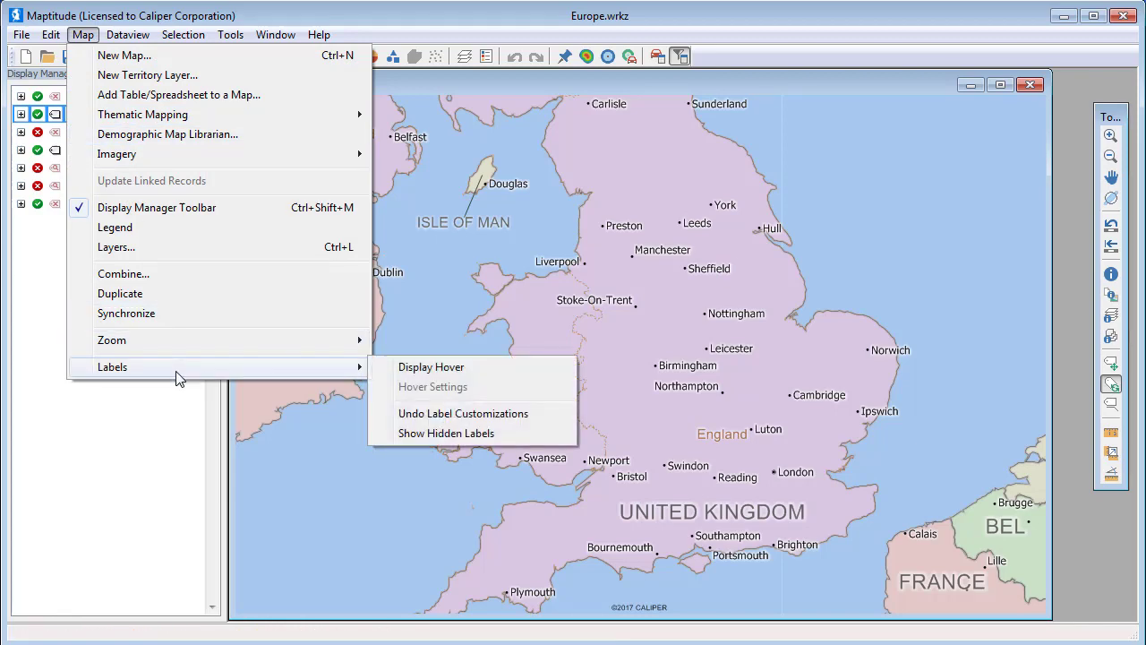
left_click(471, 414)
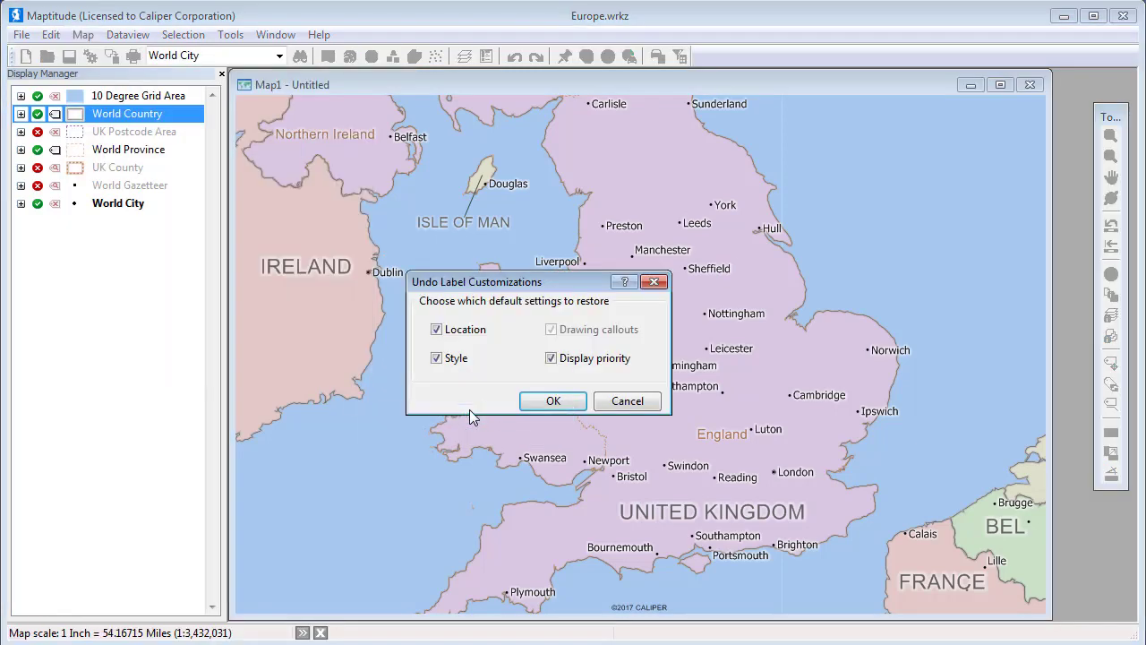
left_click(541, 402)
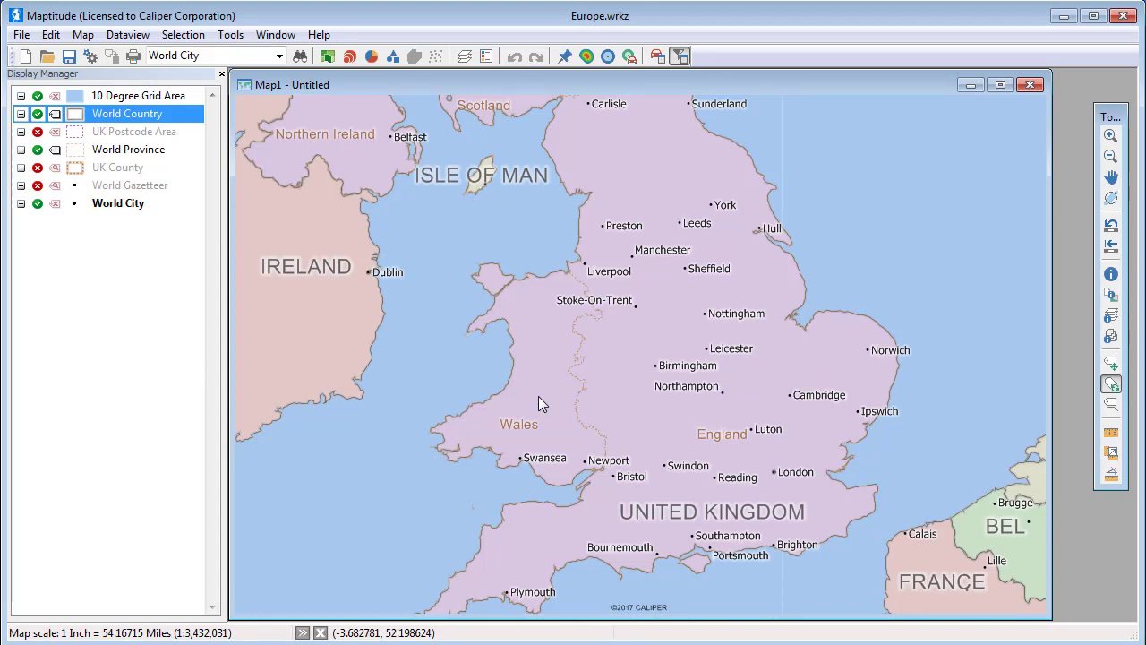
Show UK Postcode Area, hide World City, and label postcode areas with the Customers field.
left_click(39, 133)
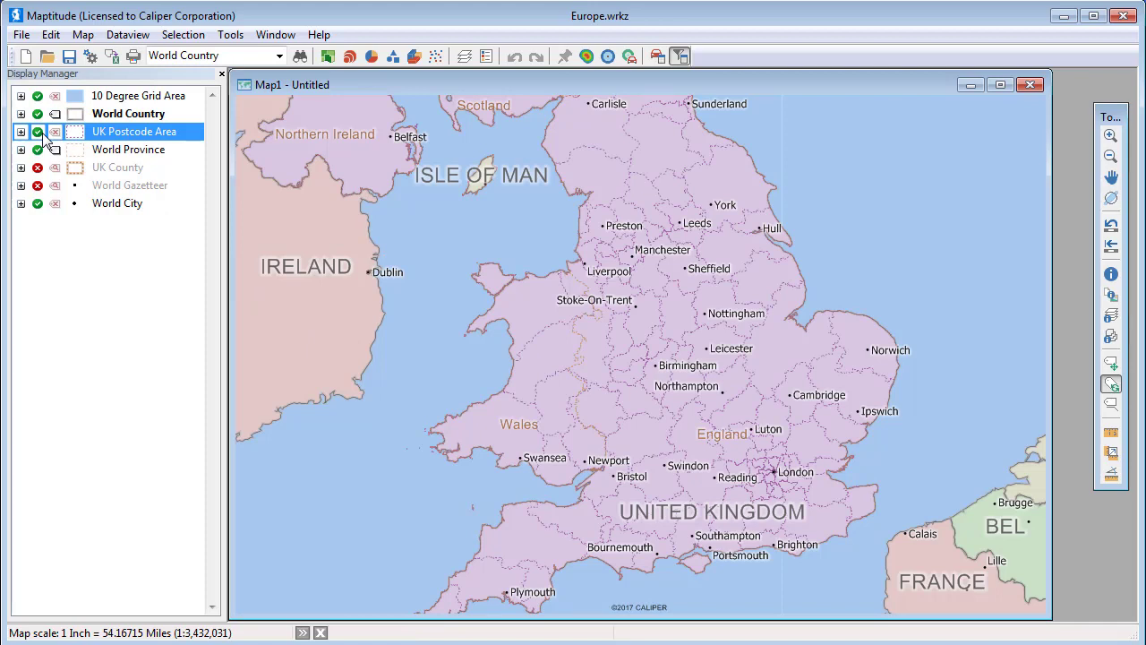
left_click(38, 204)
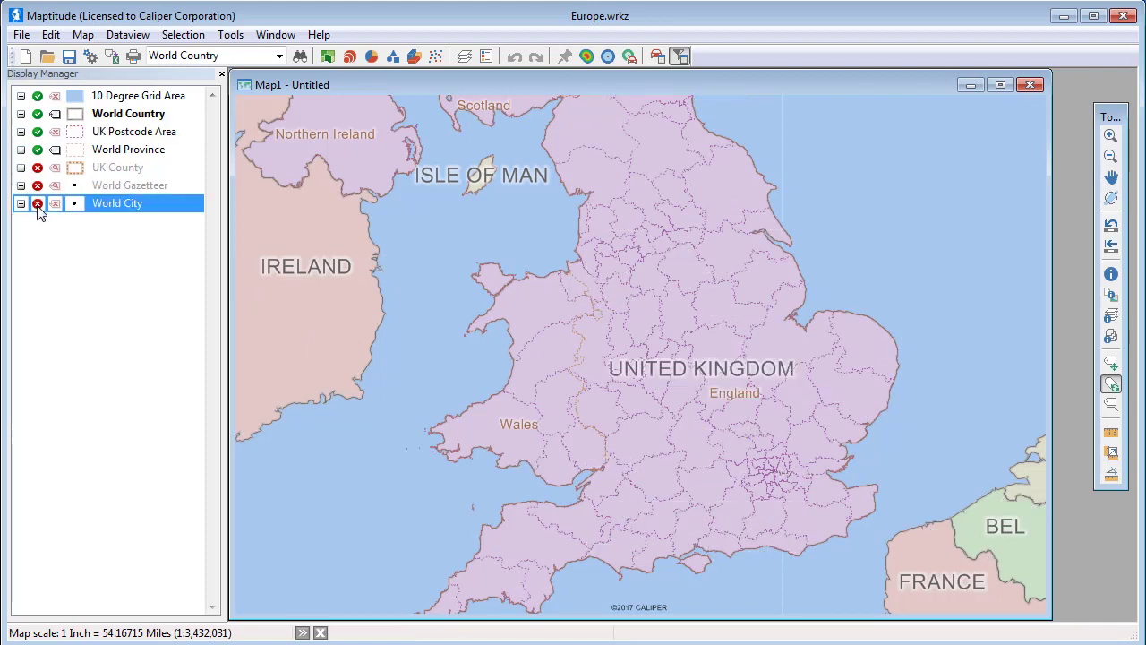
left_click(57, 132)
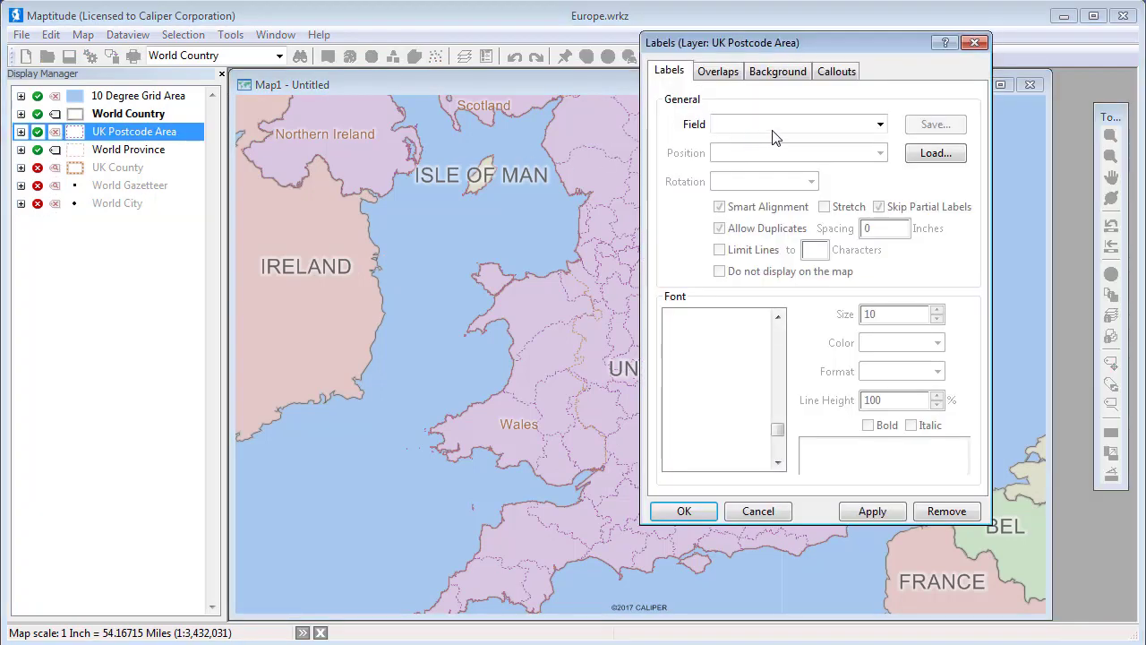
left_click(808, 125)
left_click_drag(922, 156, 923, 462)
left_click(851, 443)
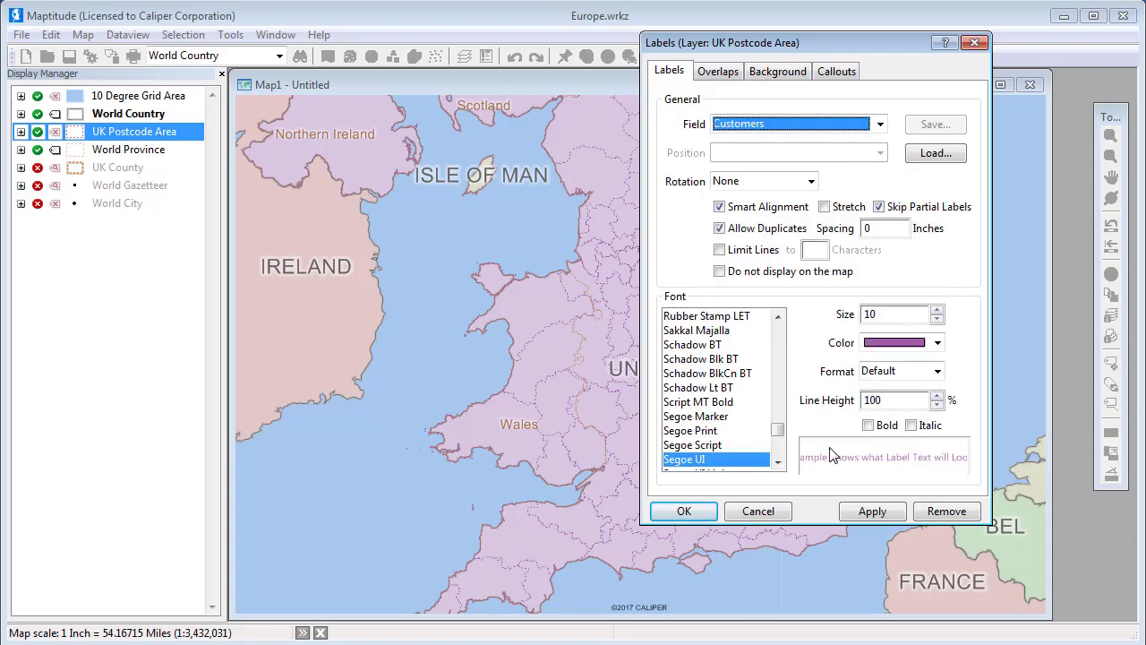
left_click(684, 511)
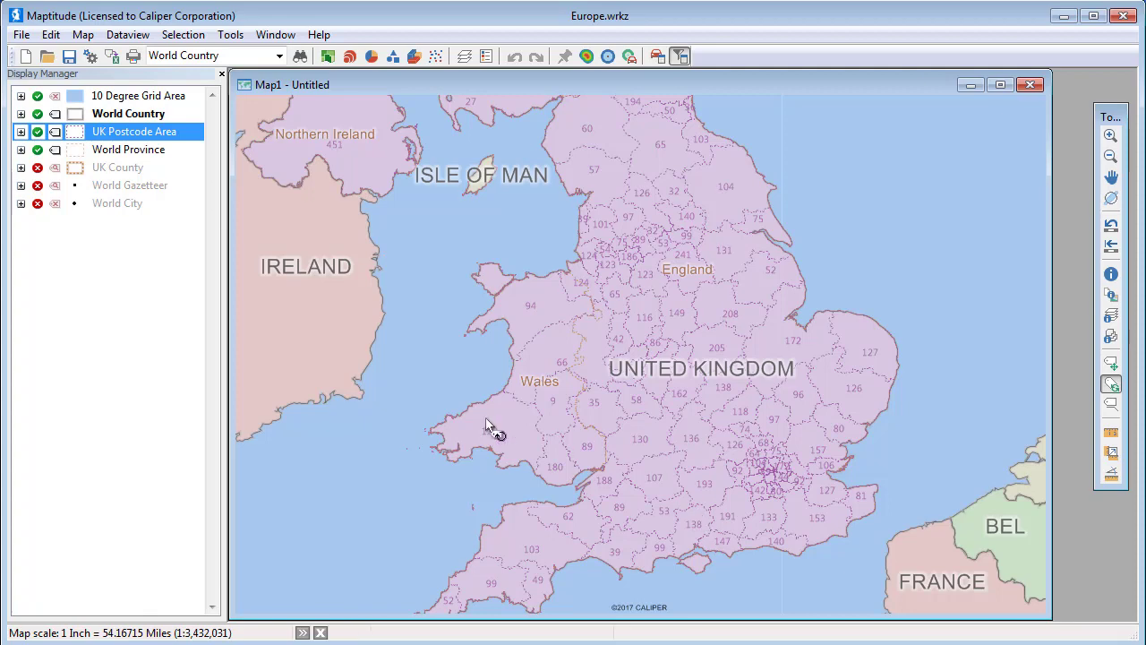
Label the postcode areas with the Sales field in £12,345 currency format.
left_click(54, 132)
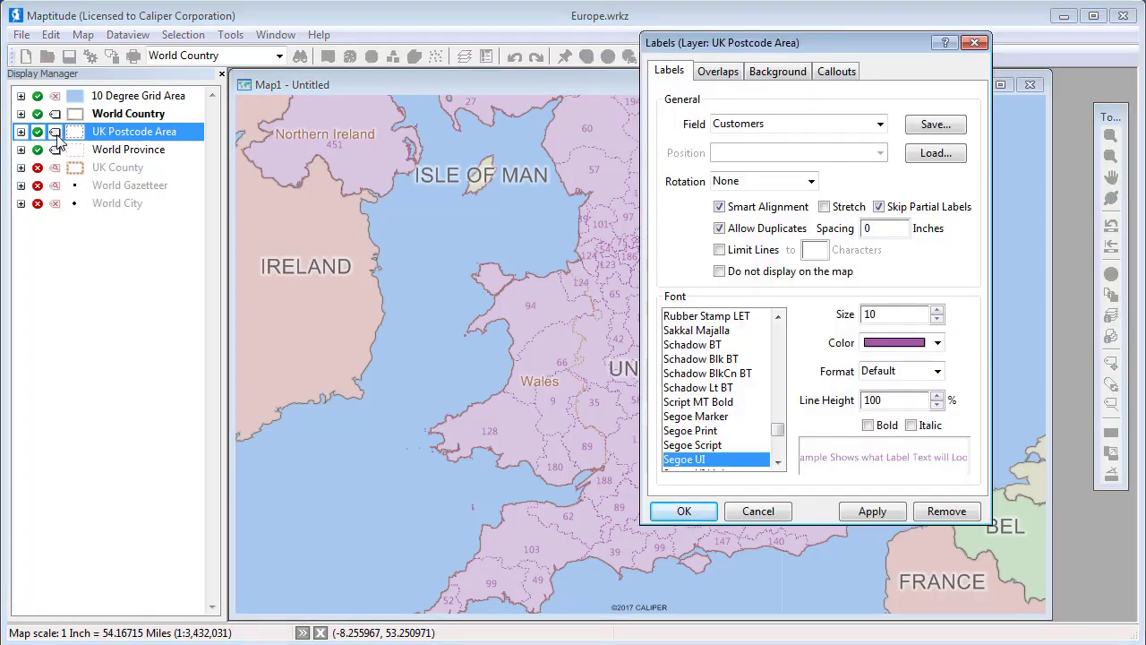
left_click(866, 127)
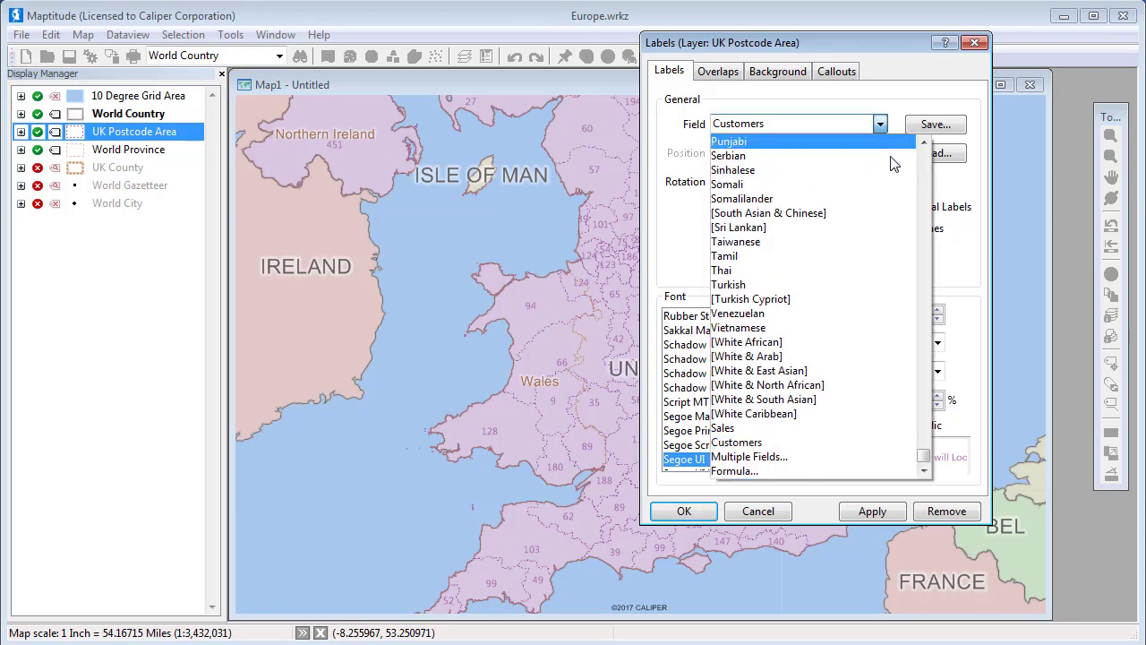
left_click(832, 434)
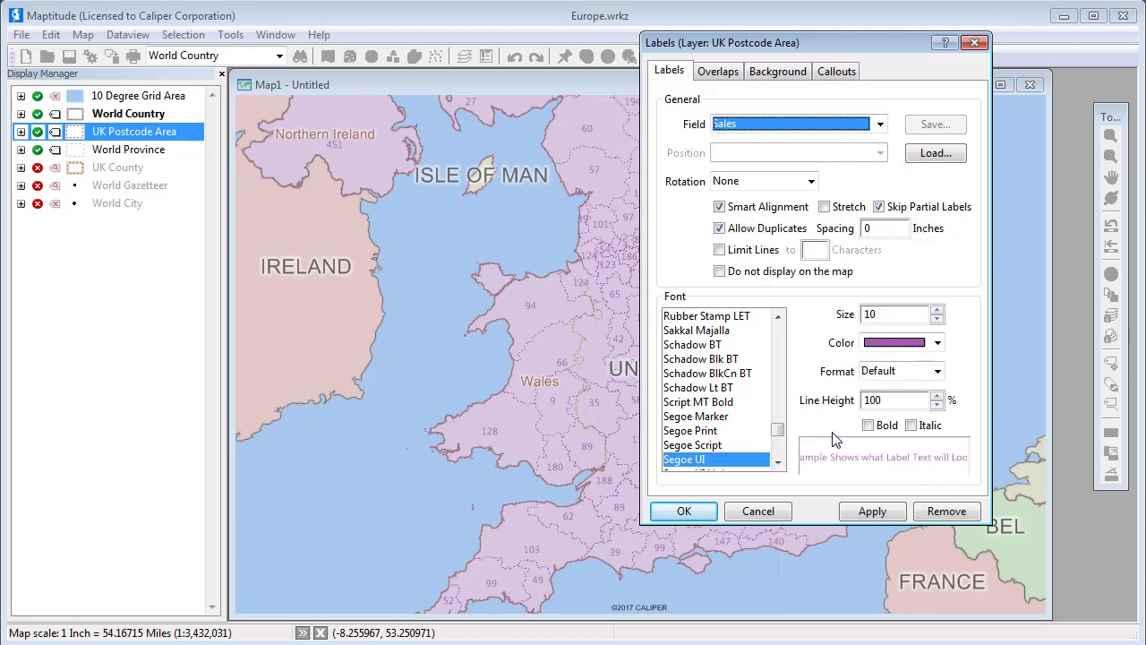
left_click(936, 371)
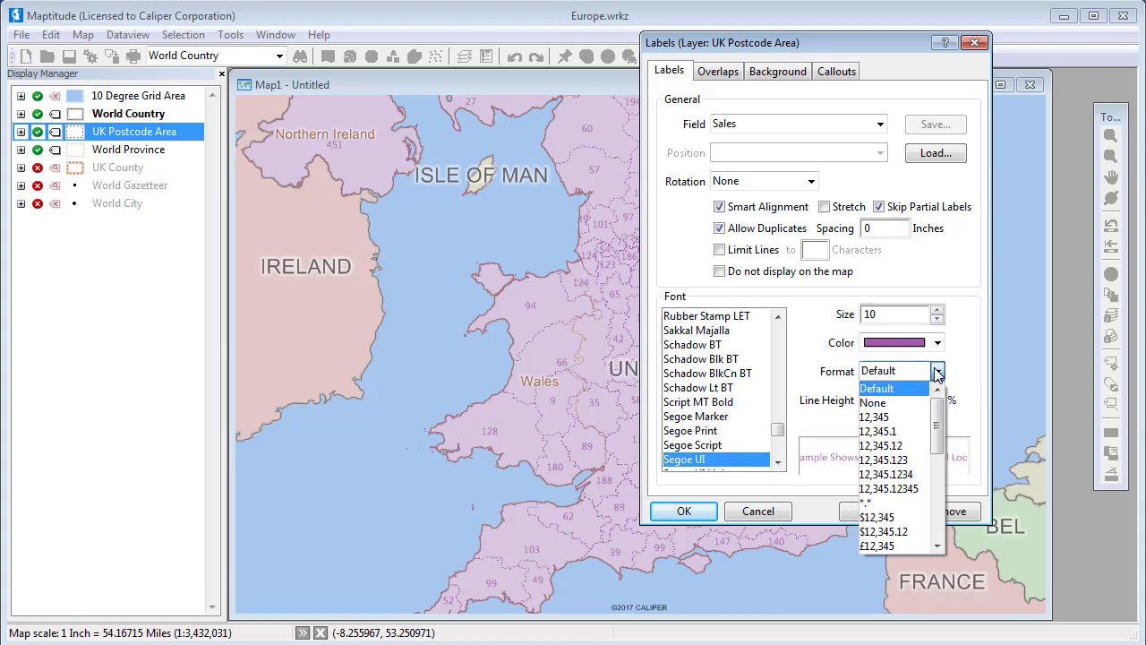
left_click(885, 544)
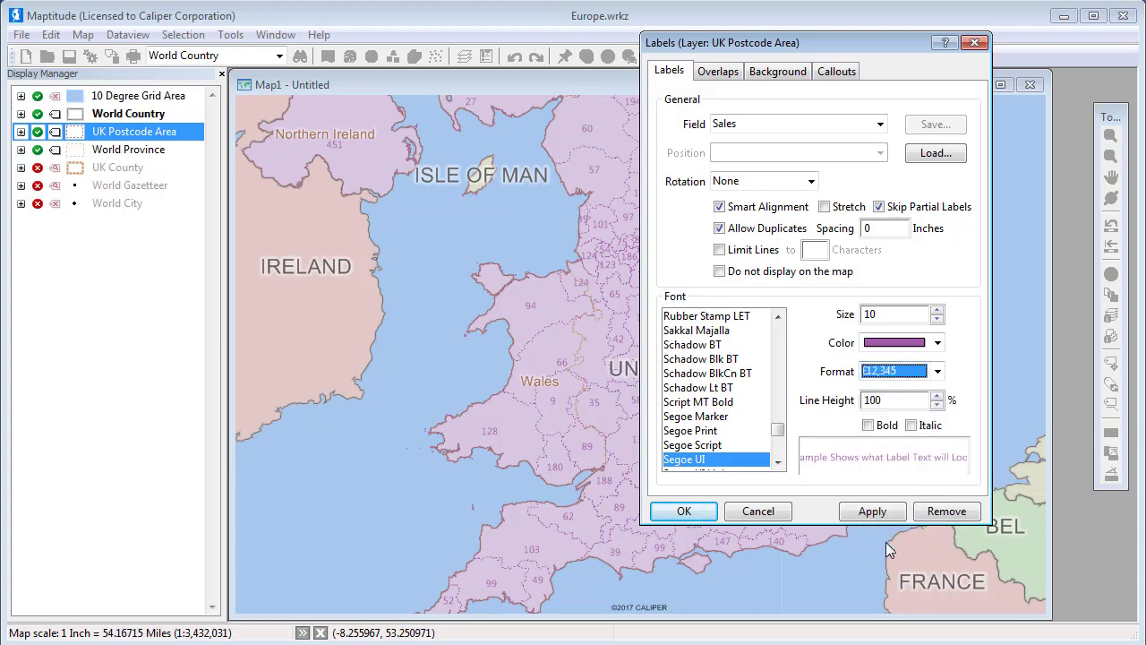
left_click(684, 510)
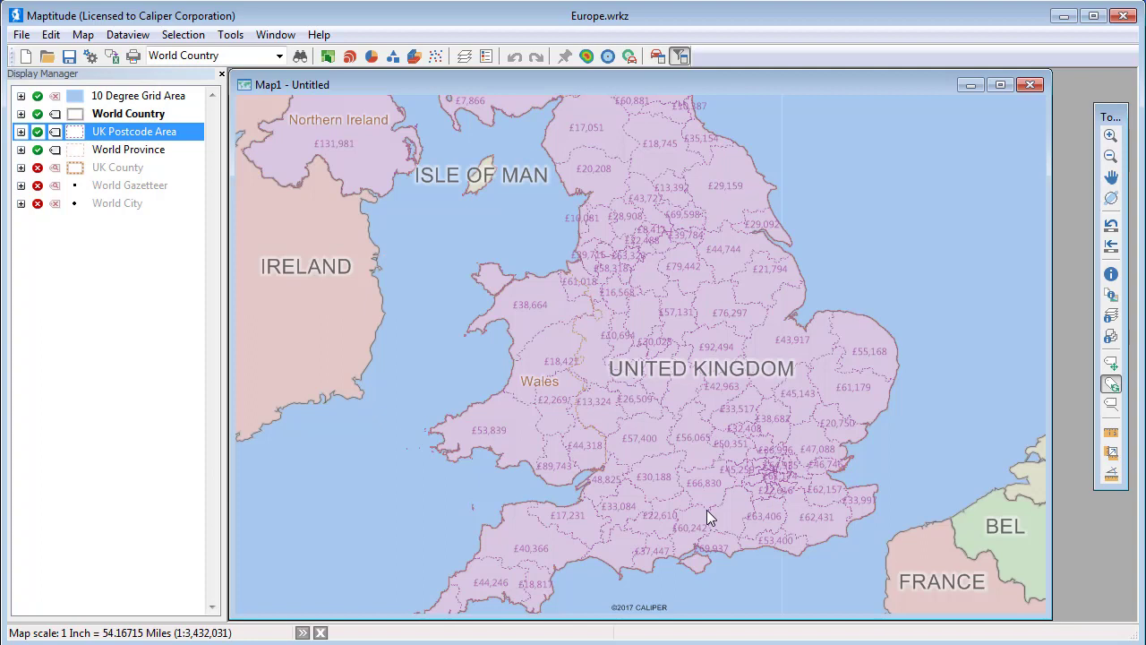
Hide the UK Postcode Area layer and open labels for the World Province UK Provinces set.
left_click(37, 132)
left_click(21, 150)
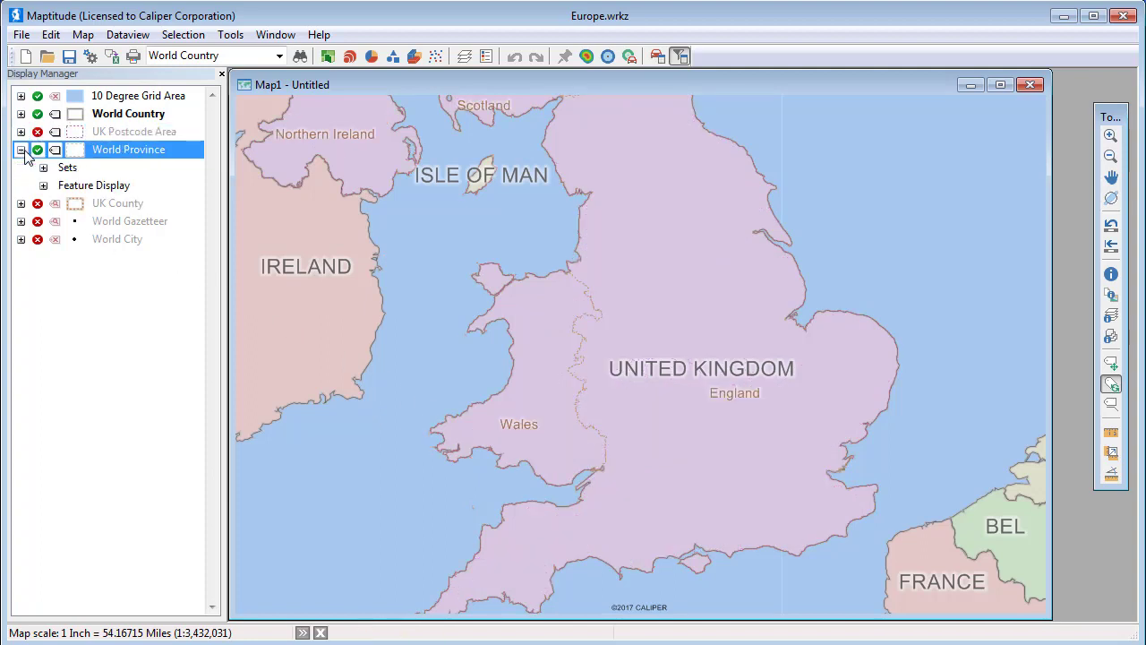
left_click(43, 167)
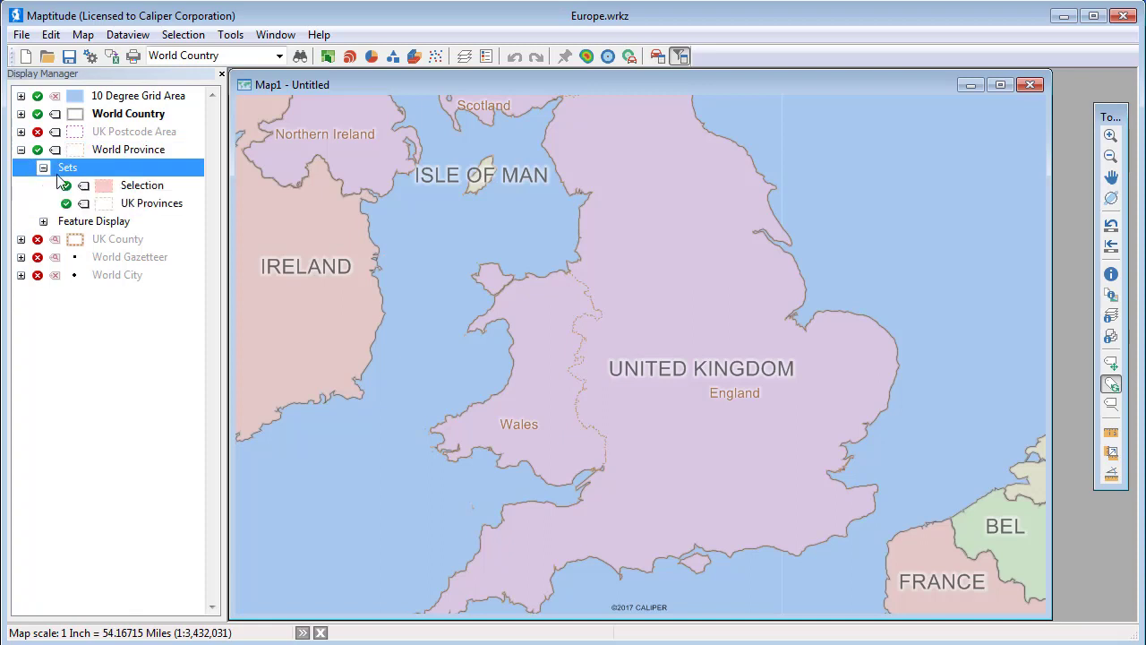
left_click(84, 205)
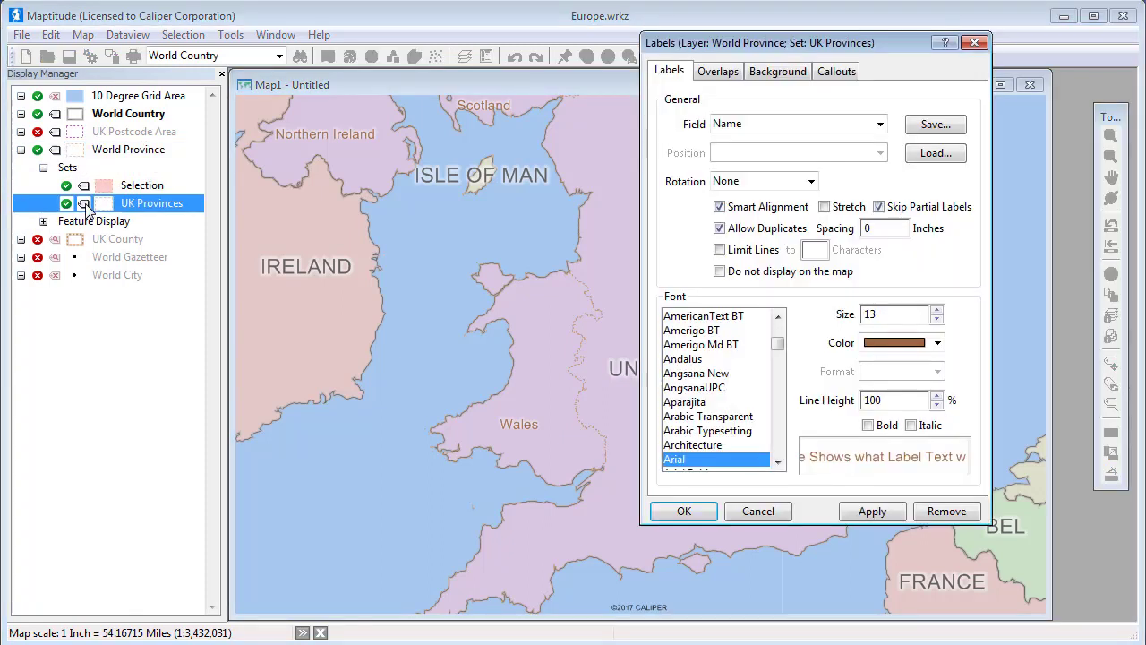
Switch the province labels to Multiple Fields using Name and Population.
left_click(770, 125)
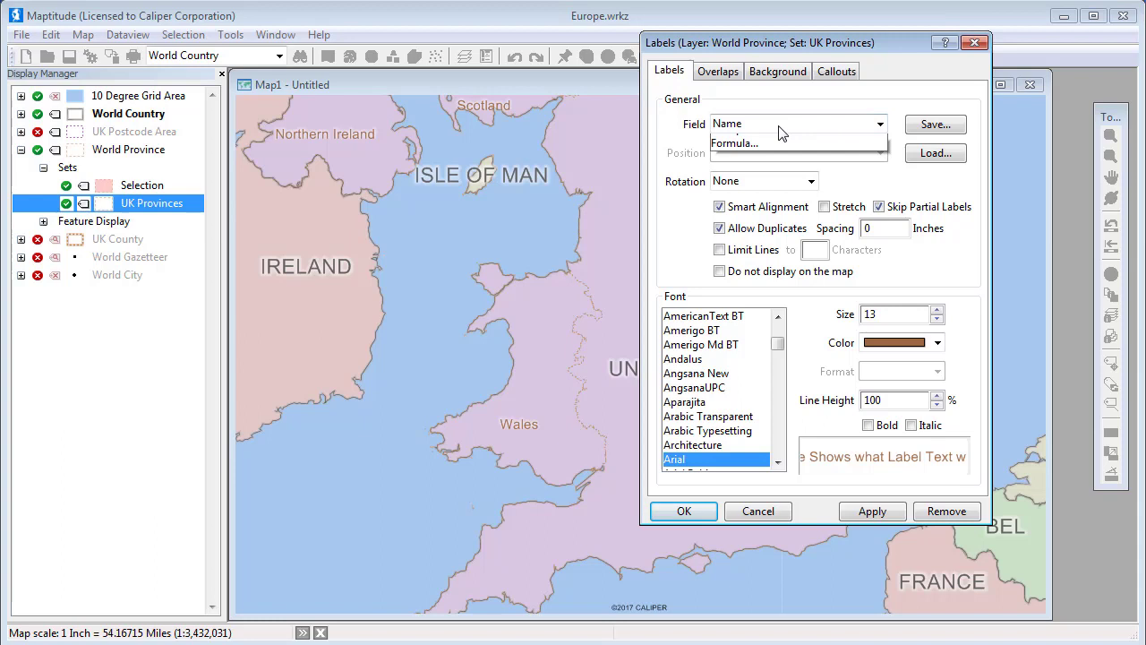
left_click(752, 299)
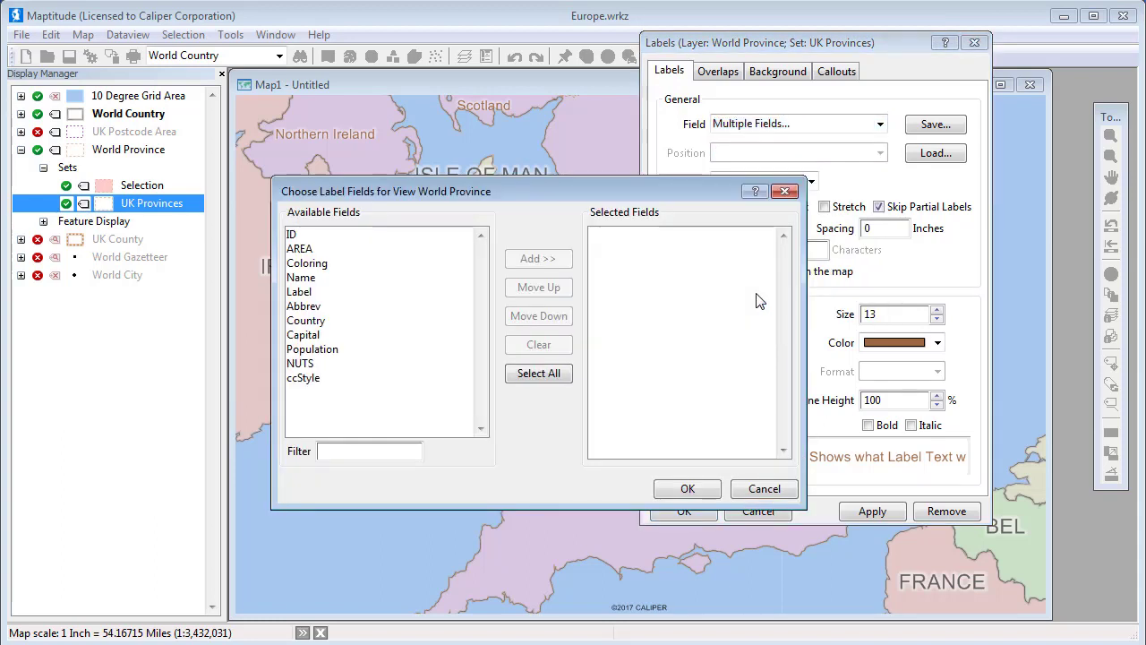
left_click(315, 278)
left_click(313, 350, "ctrl")
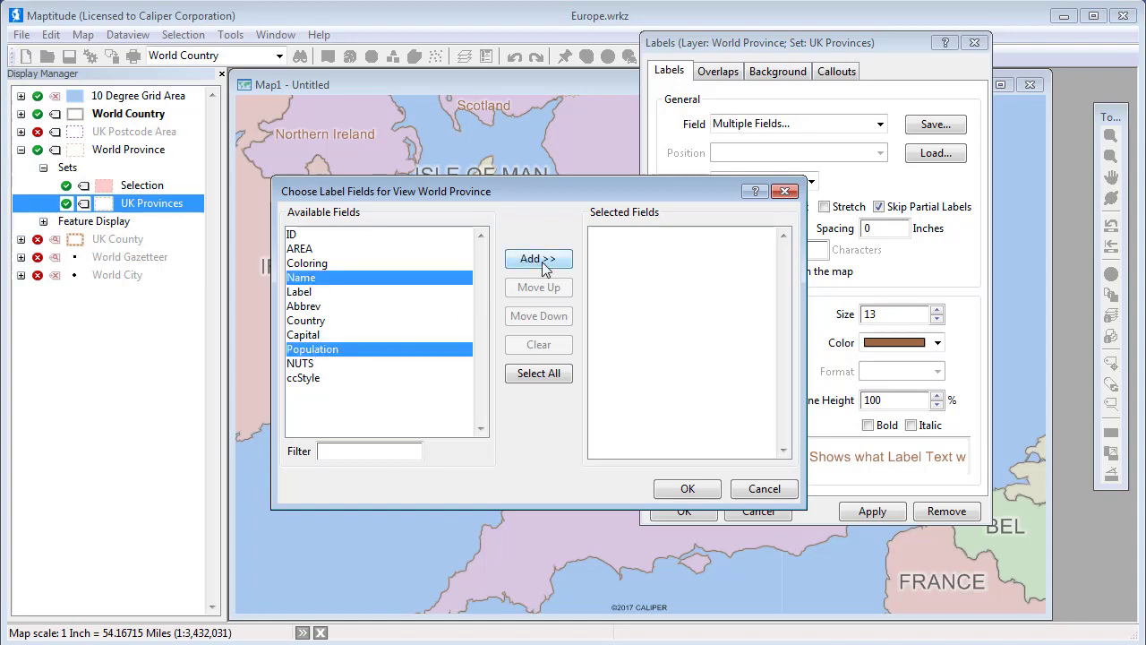
left_click(544, 261)
left_click(686, 489)
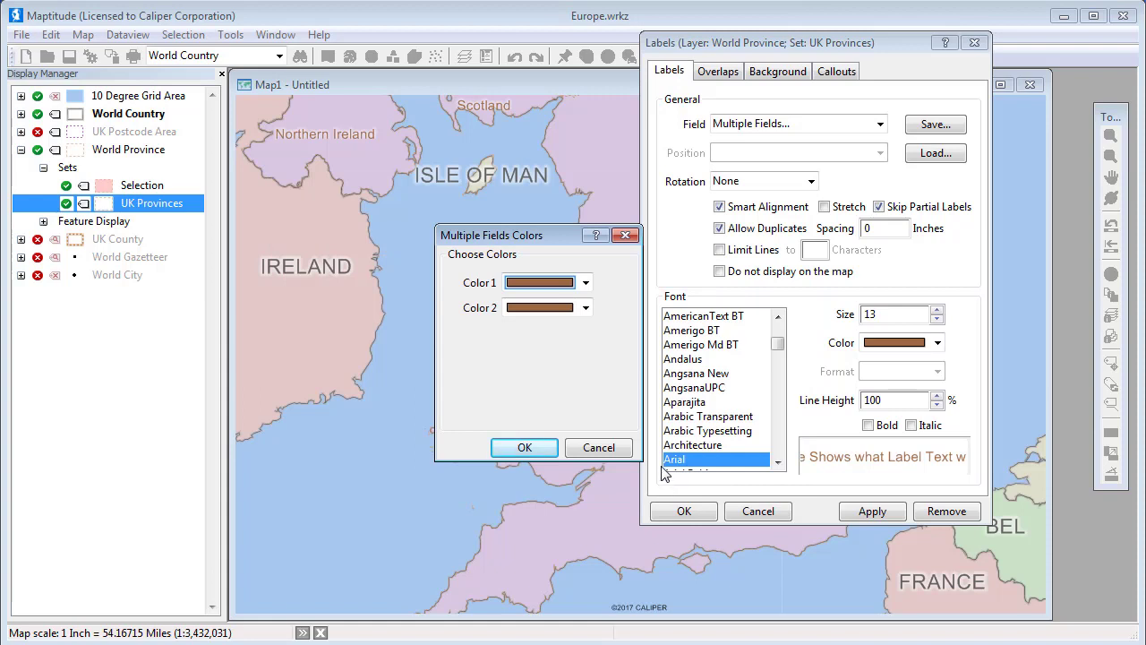
Set the population field colour to black and apply labels like 'England 54,786,327'.
left_click(586, 307)
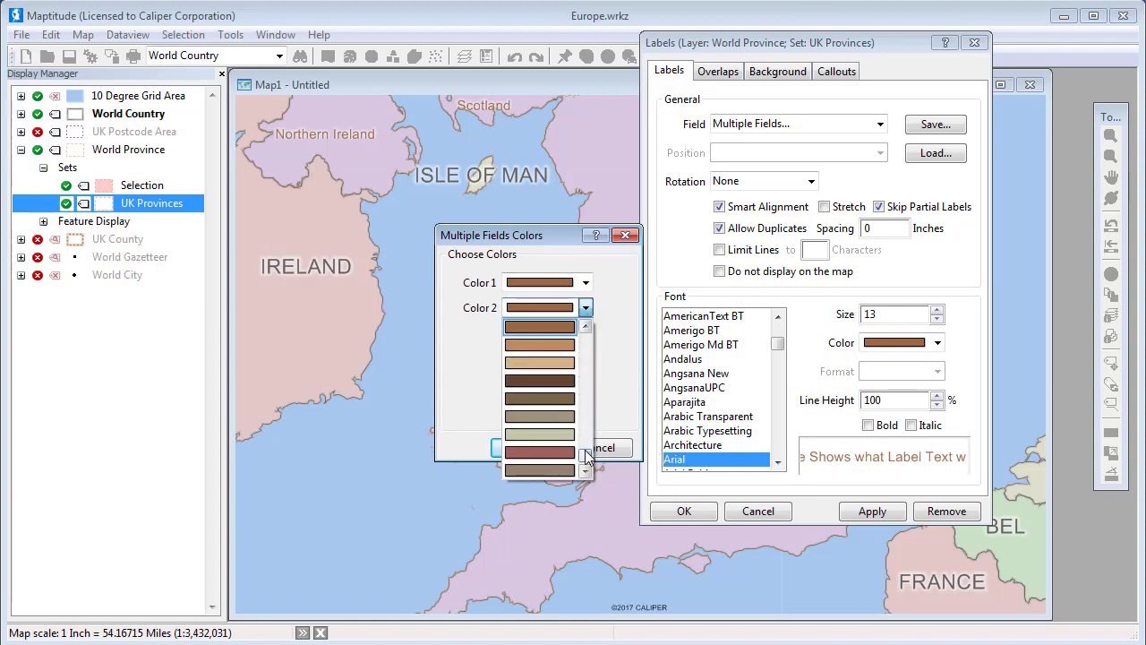
scroll(585, 450, "down", 3)
left_click(560, 328)
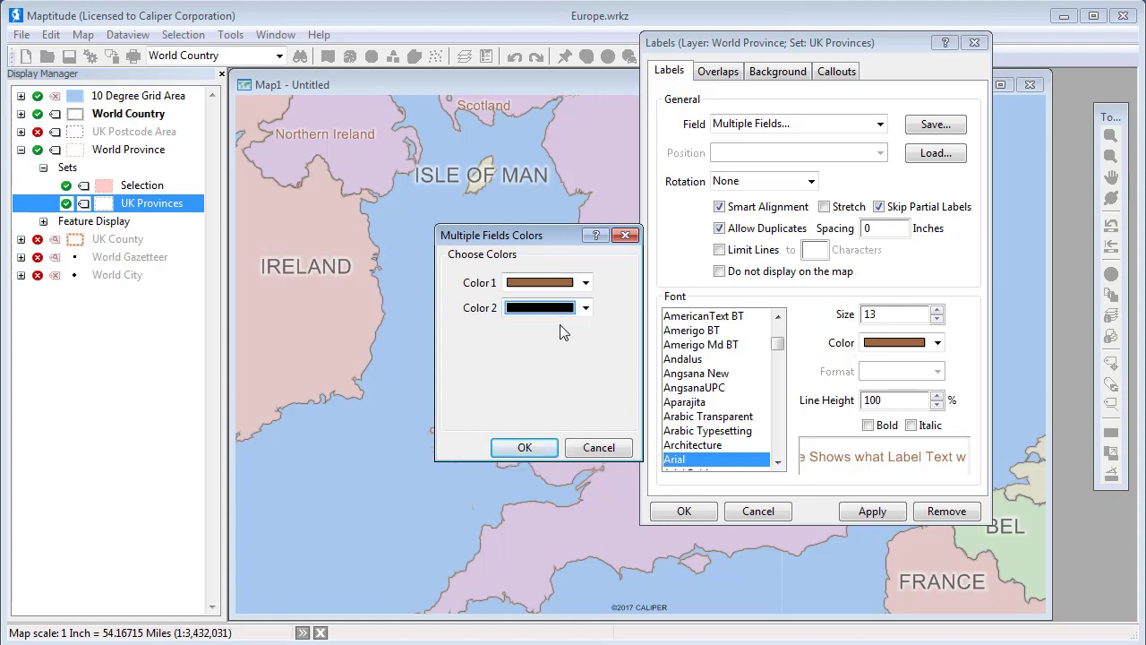
left_click(521, 447)
left_click(678, 512)
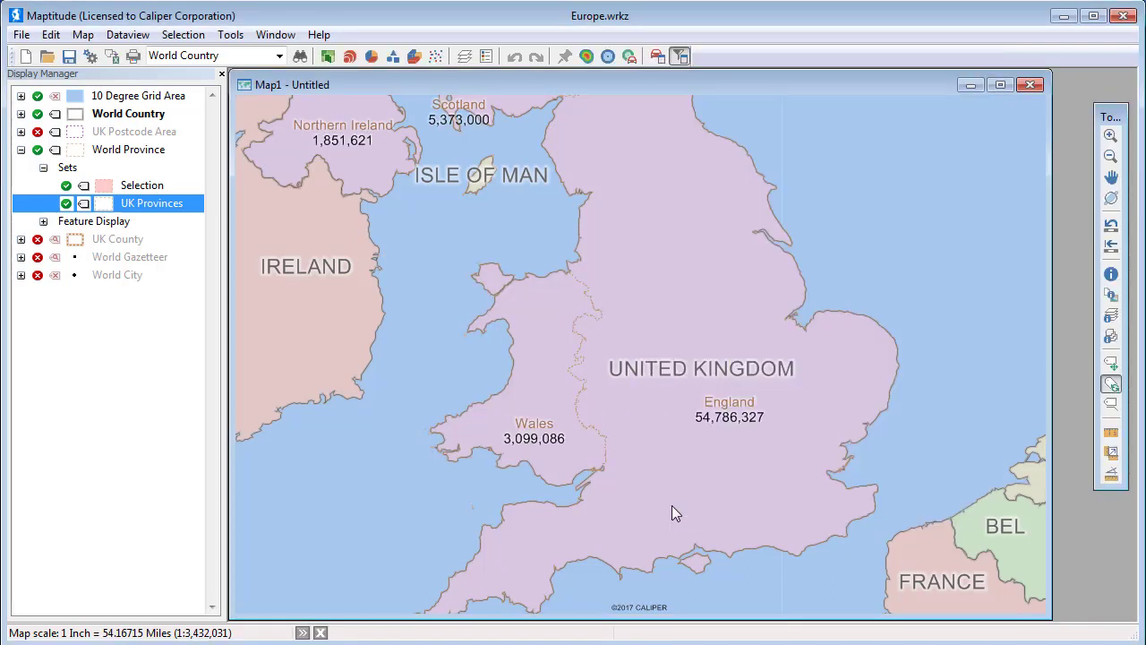